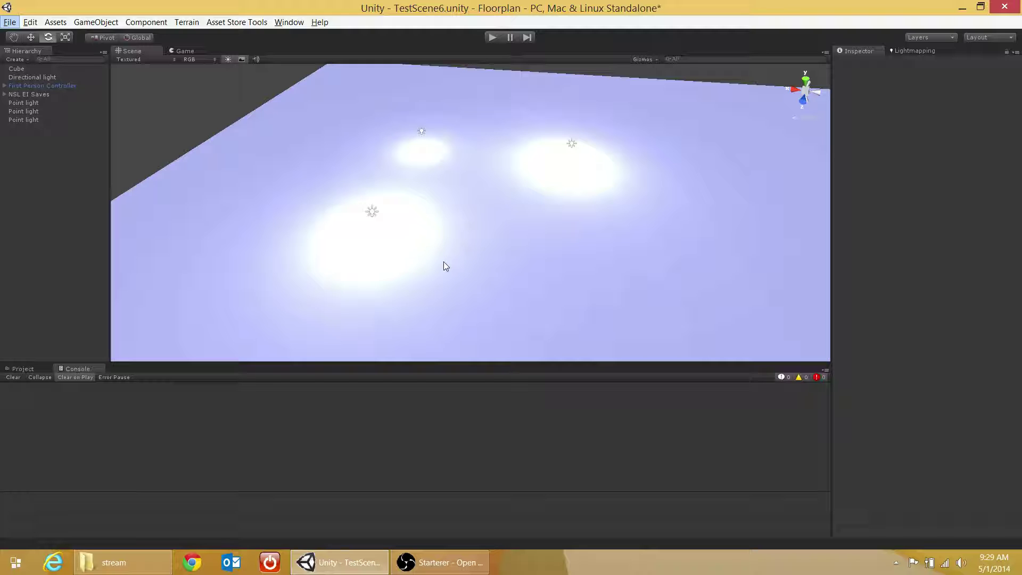
Bring up the NSL Easy Interiors size options (100 X 100, 50 X 50, 20 X 20) from the Window menu
click(282, 23)
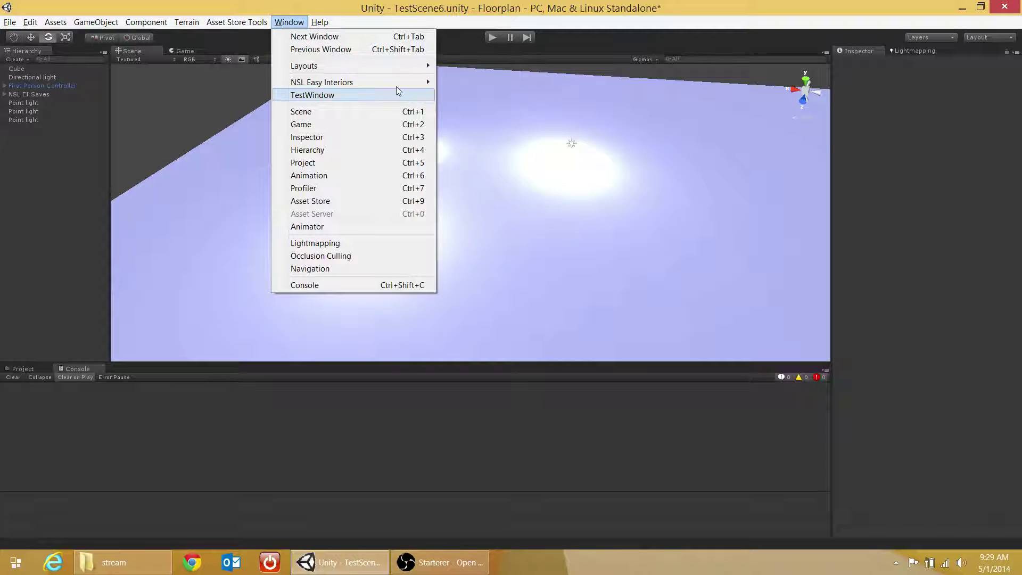
mouse_move(401, 84)
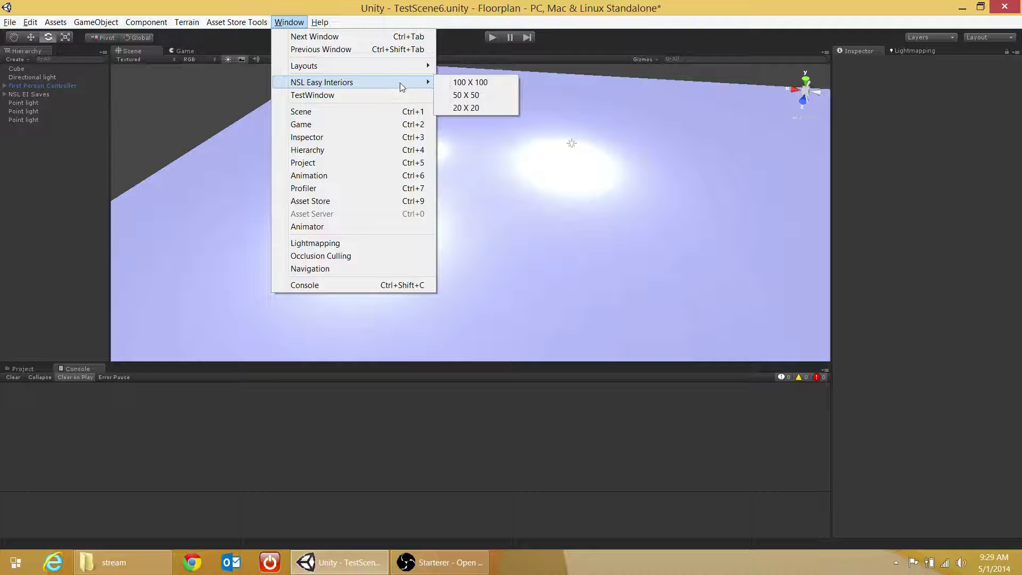
Open a 50 X 50 floor-plan editor, move it toward screen centre and enlarge it
click(487, 94)
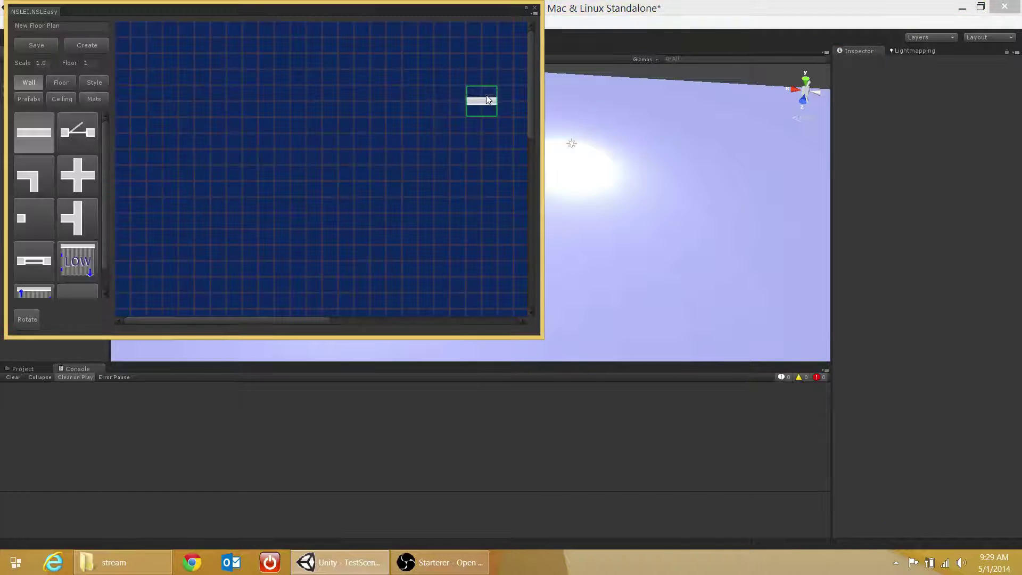
drag(156, 10, 260, 47)
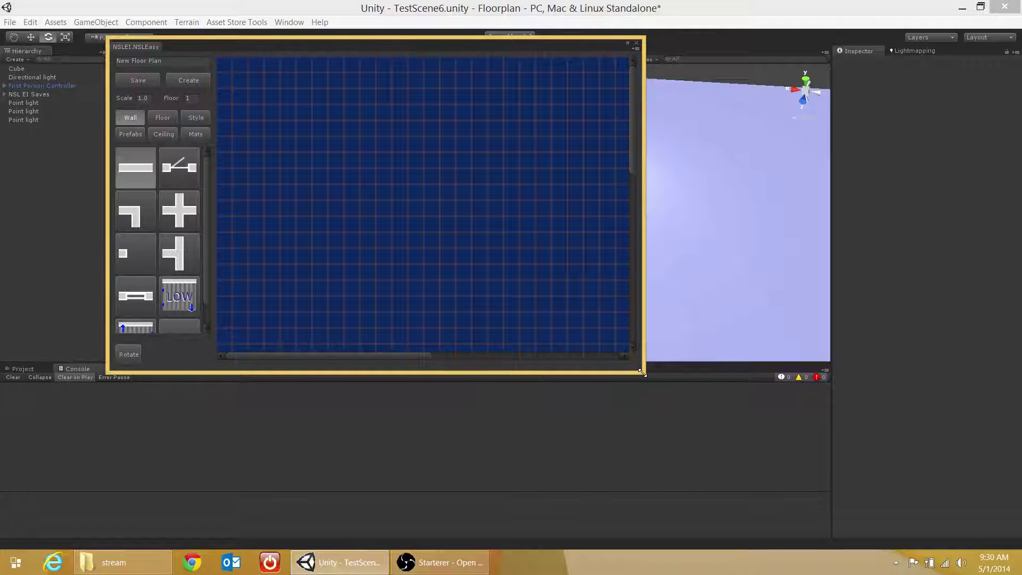
drag(642, 373, 930, 511)
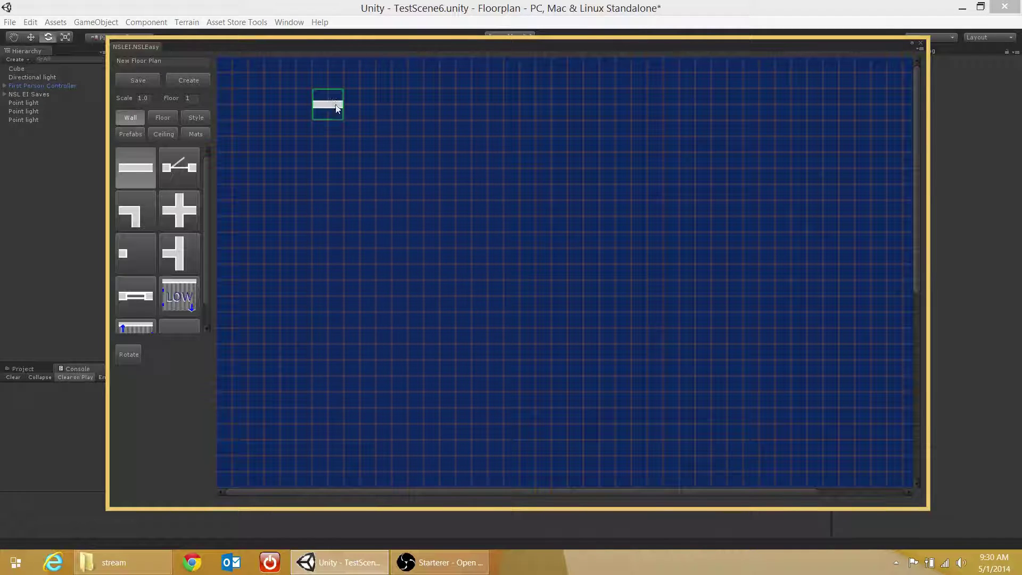
Draw the long top wall and the vertical left wall with straight wall pieces
click(126, 117)
click(356, 136)
drag(331, 137, 741, 142)
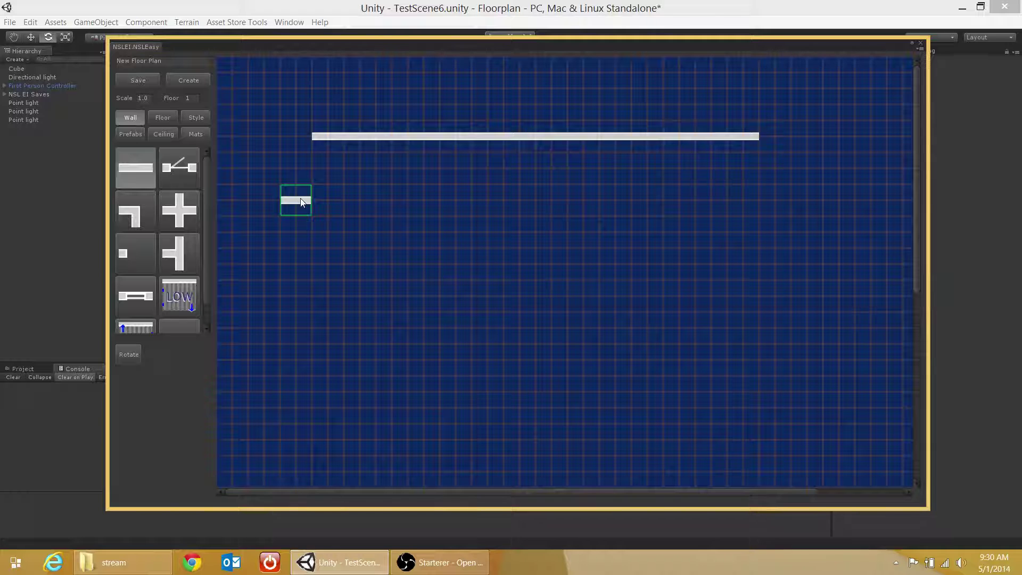
key(r)
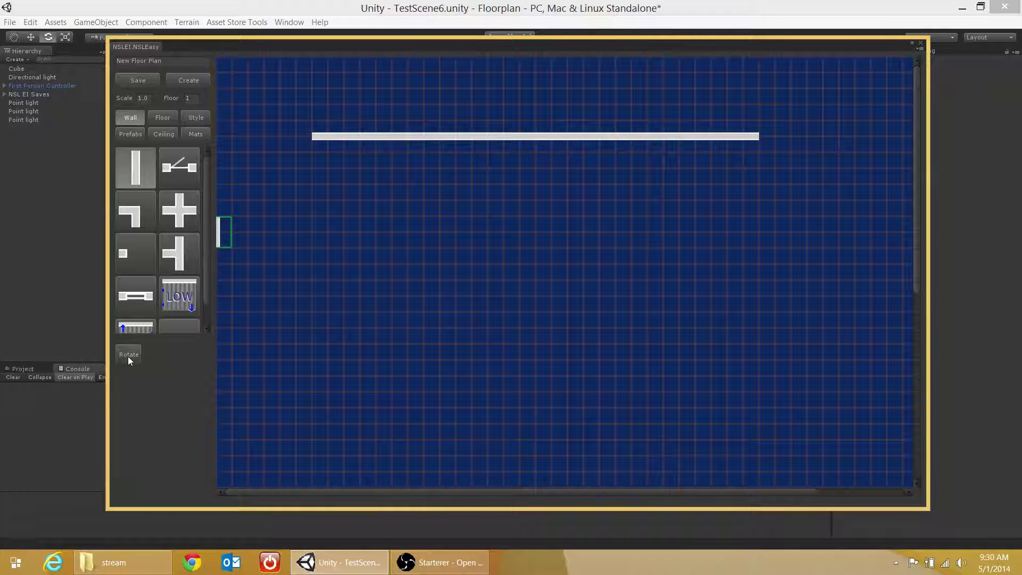
drag(292, 180, 296, 407)
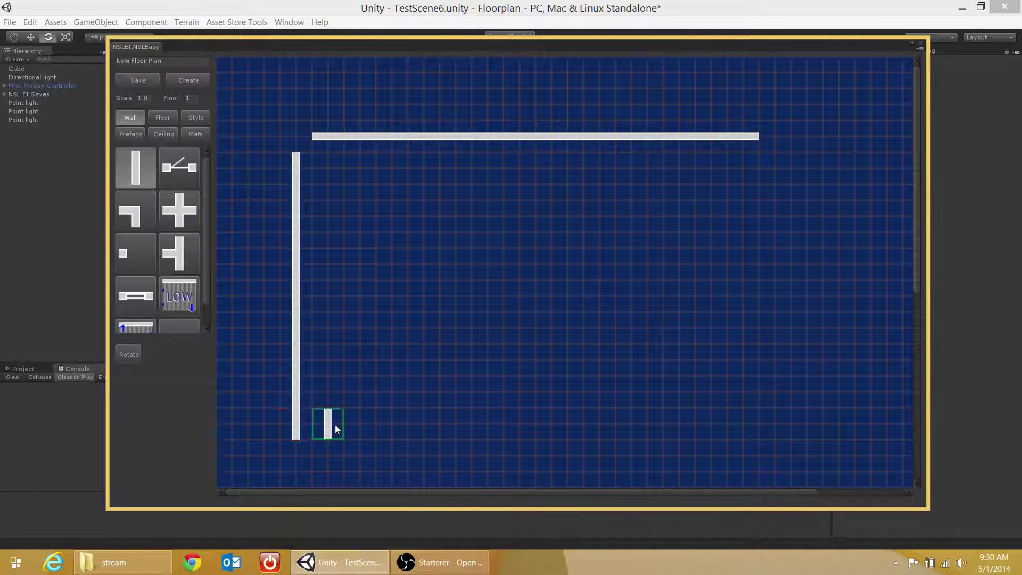
Add the bottom wall, a horizontal middle wall and the right wall down from the top
key(r)
mouse_move(328, 455)
mouse_down()
mouse_move(509, 450)
mouse_move(532, 407)
mouse_move(538, 419)
mouse_move(536, 350)
mouse_up()
key(r)
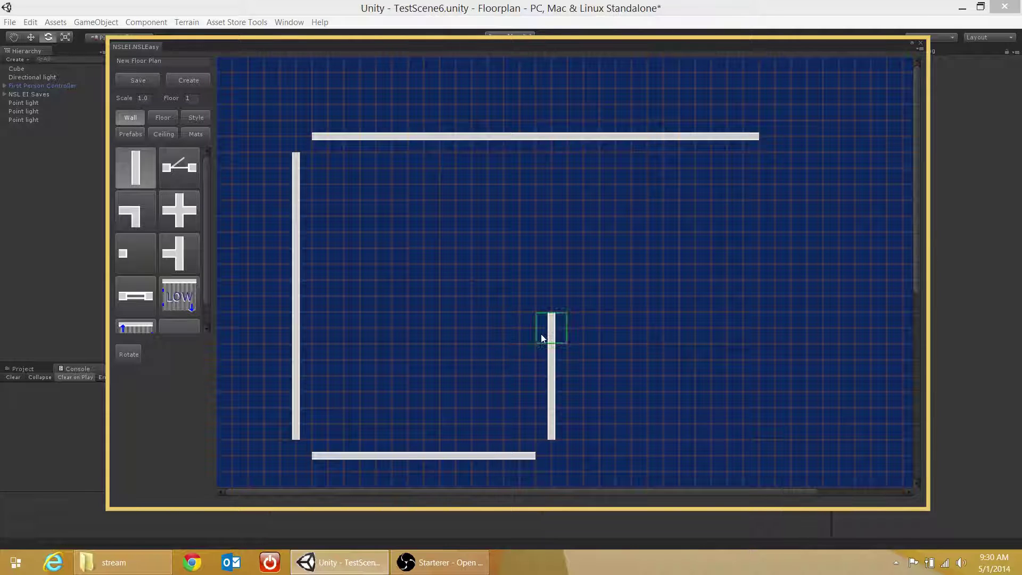
key(r)
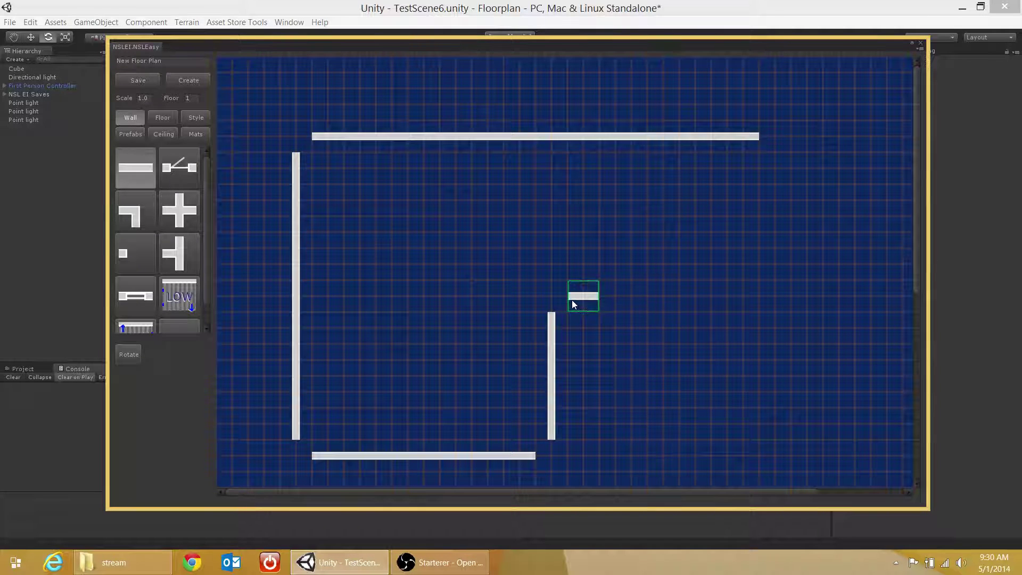
drag(572, 301, 732, 304)
key(r)
drag(762, 177, 776, 278)
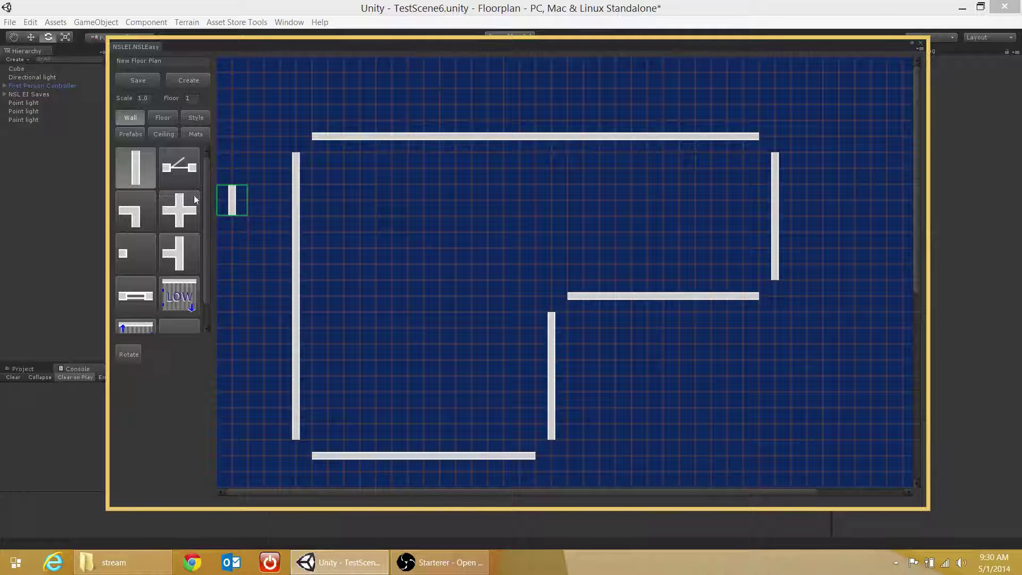
Place a cross junction where the middle walls meet and T junctions on the left and top walls
click(180, 213)
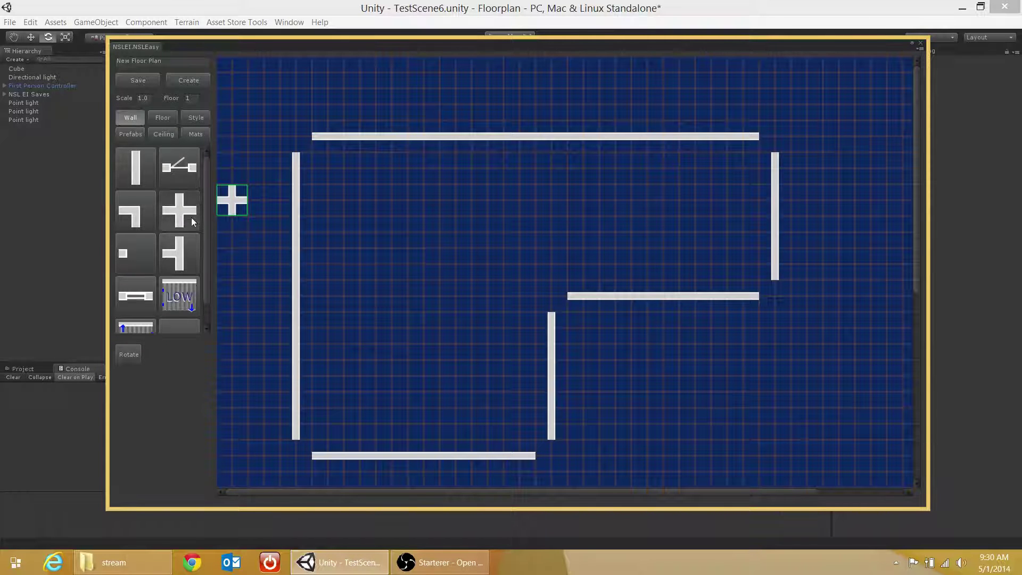
click(551, 295)
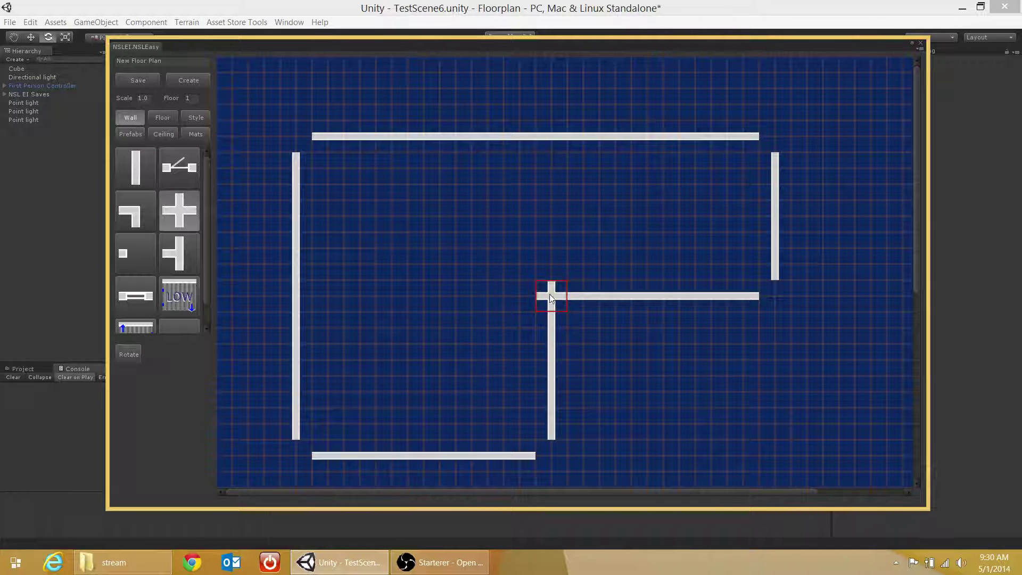
click(176, 254)
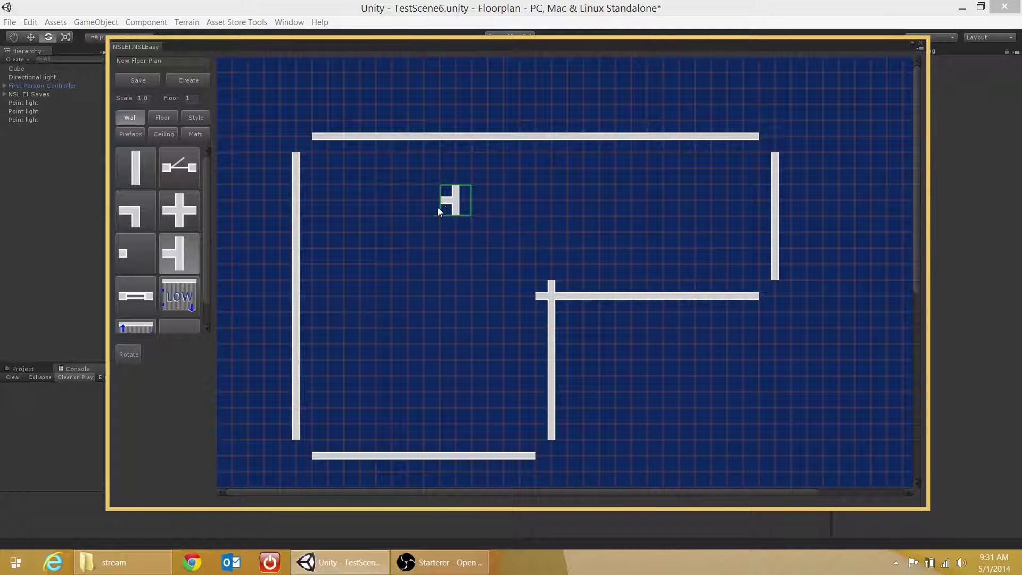
key(r)
key(r)
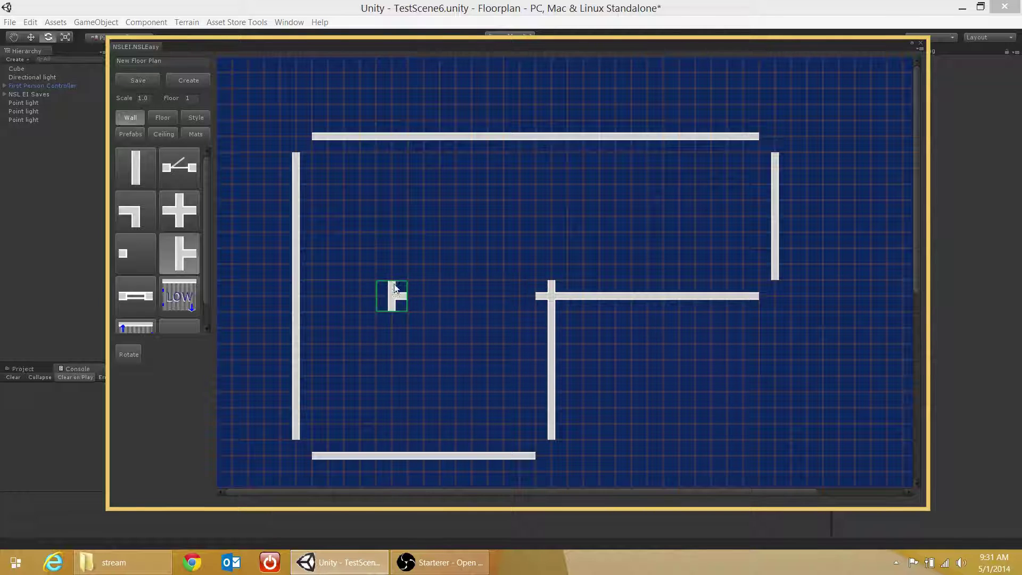
click(297, 302)
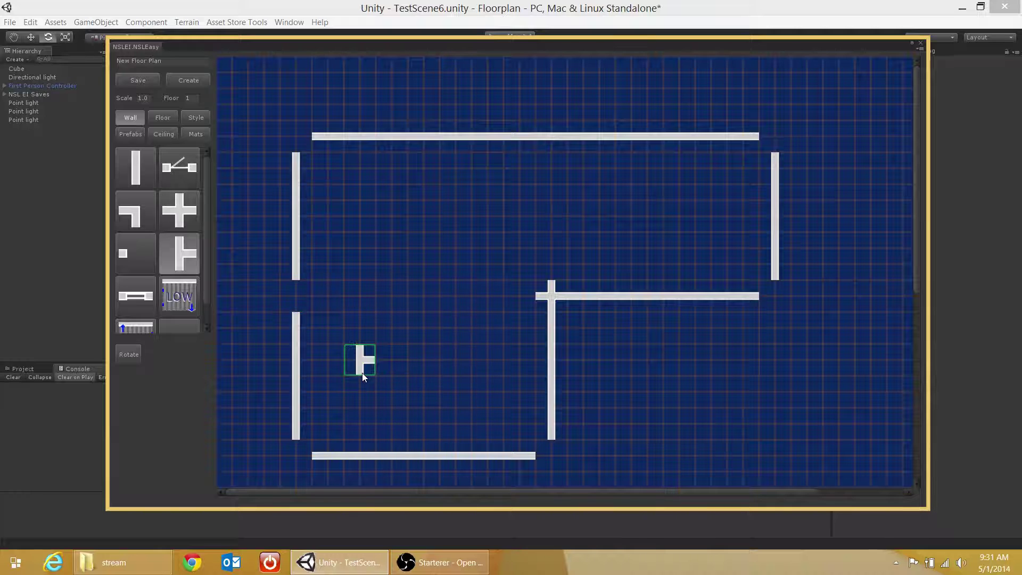
click(305, 296)
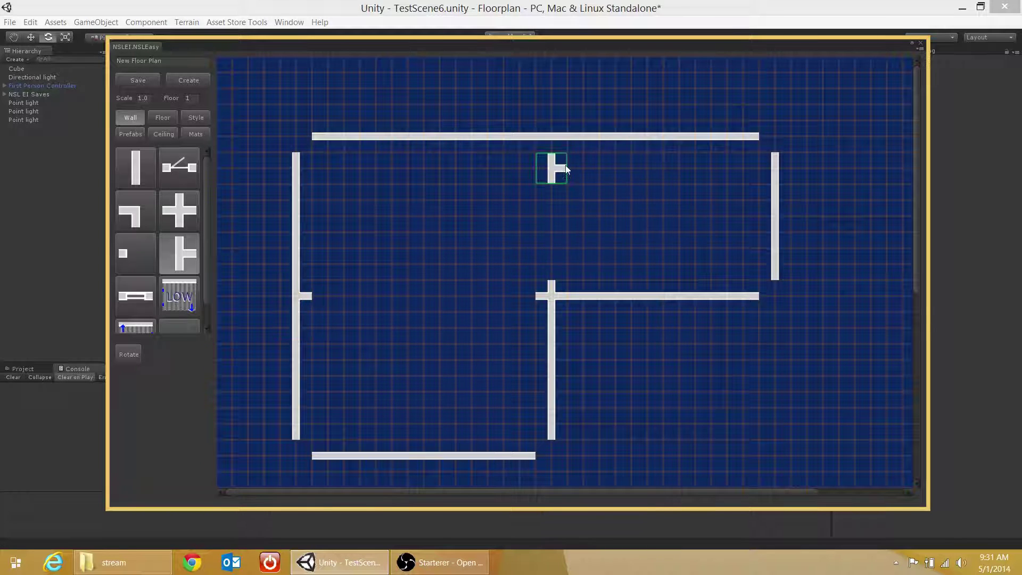
key(r)
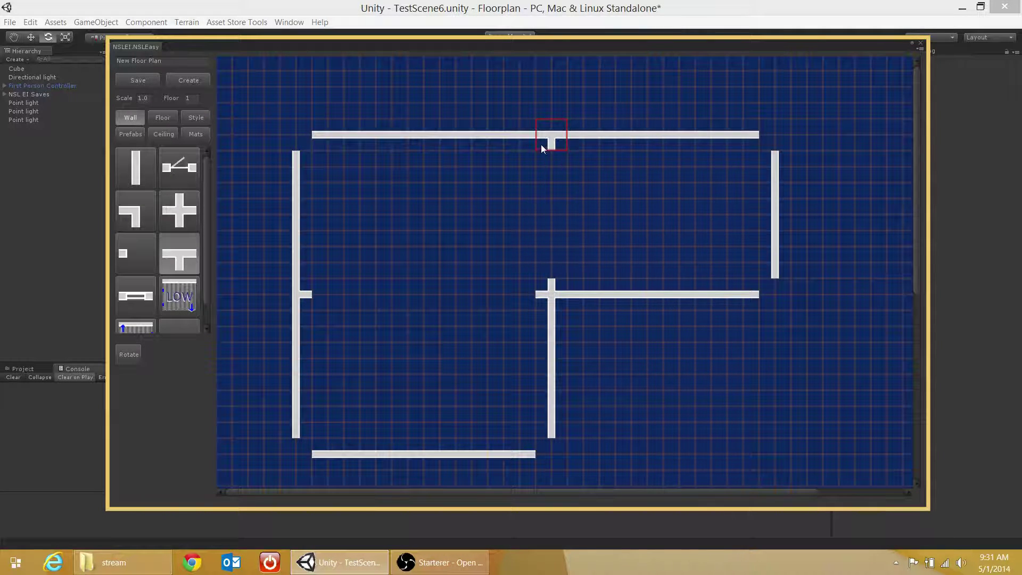
click(541, 142)
Draw a straight dividing wall from the top T junction down to the middle
click(126, 179)
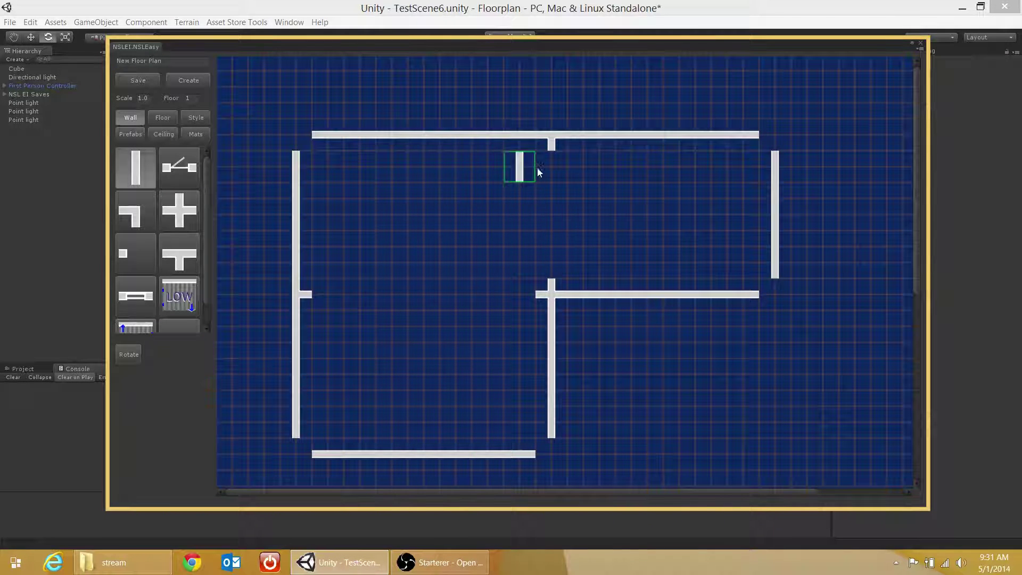
mouse_move(551, 167)
mouse_down()
mouse_move(557, 255)
mouse_move(524, 283)
mouse_move(341, 297)
mouse_up()
key(r)
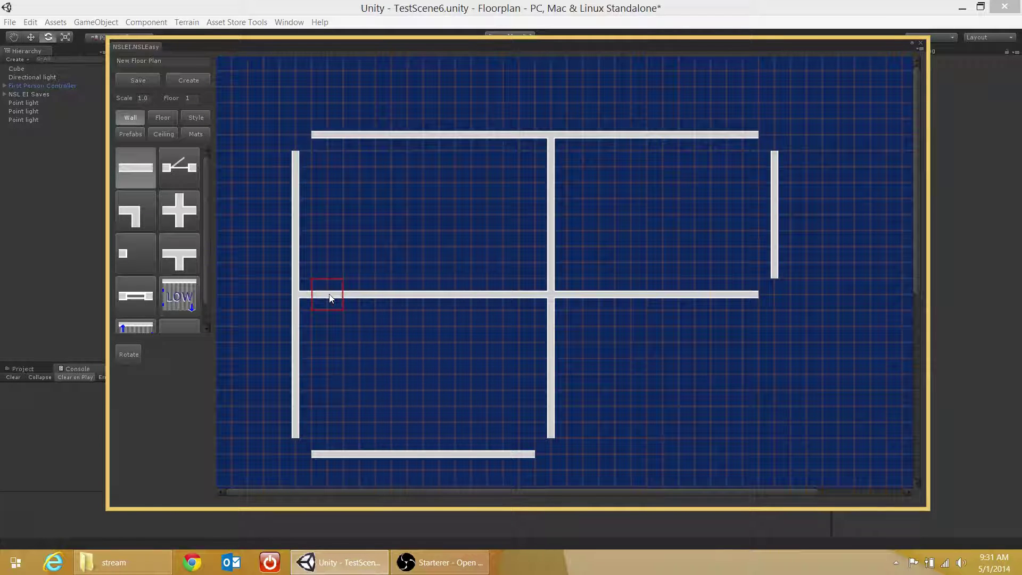
Place rotated corner pieces at the top-right, middle-right, bottom-middle, bottom-left and top-left wall ends
click(137, 211)
click(774, 135)
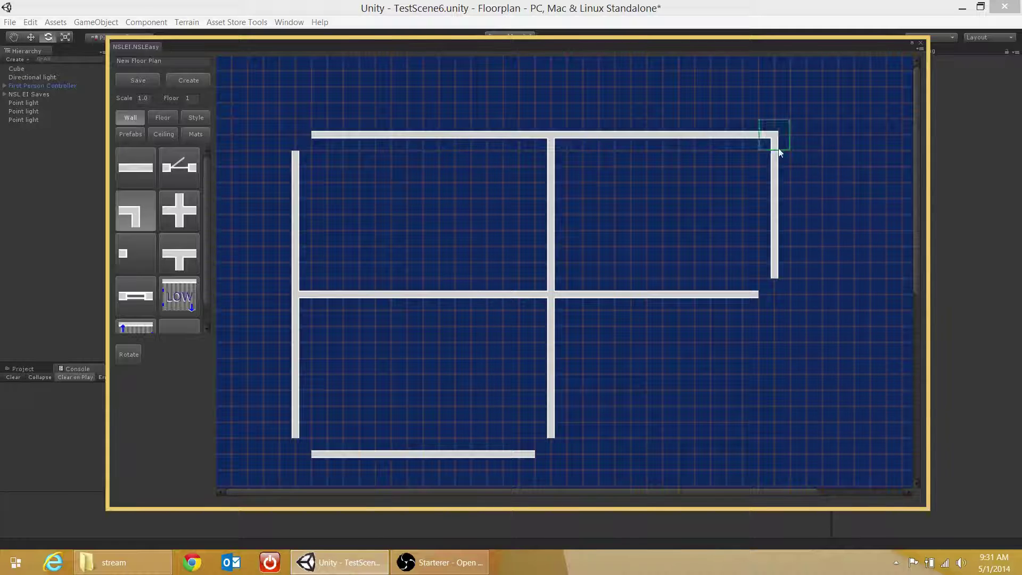
key(r)
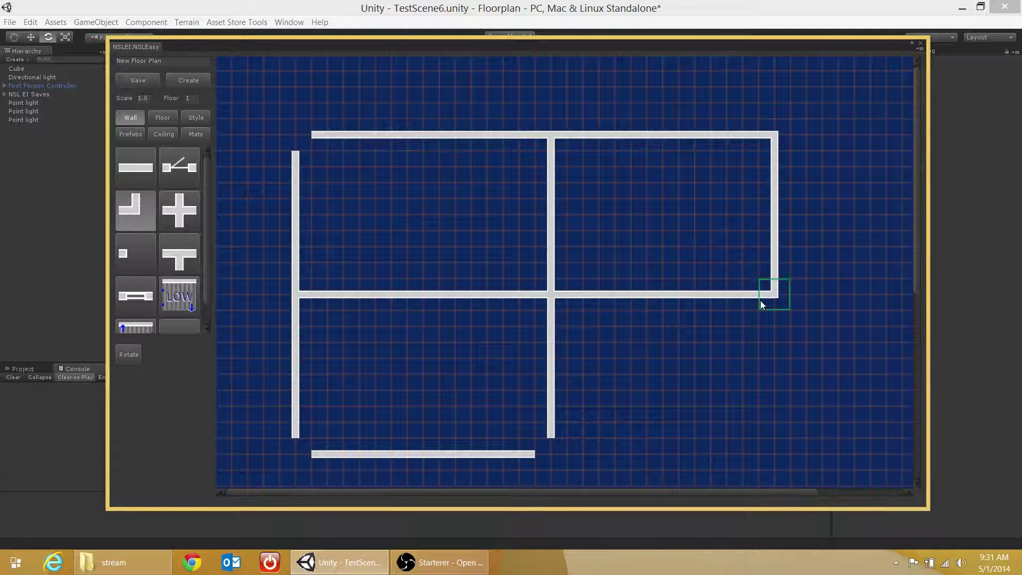
click(762, 299)
click(555, 445)
key(r)
click(303, 446)
key(r)
click(306, 133)
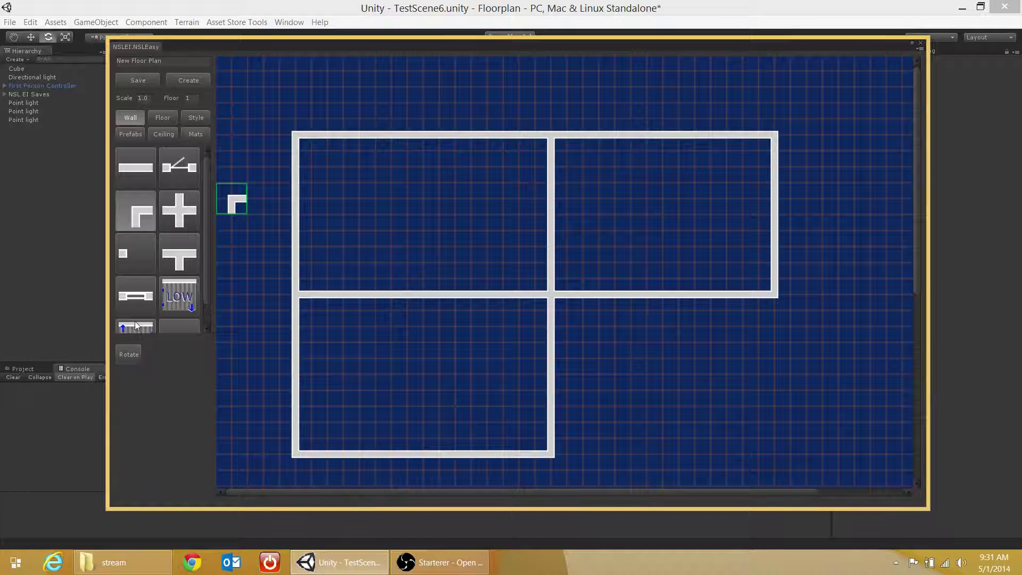
Place a door piece in the right half of the middle wall
click(176, 171)
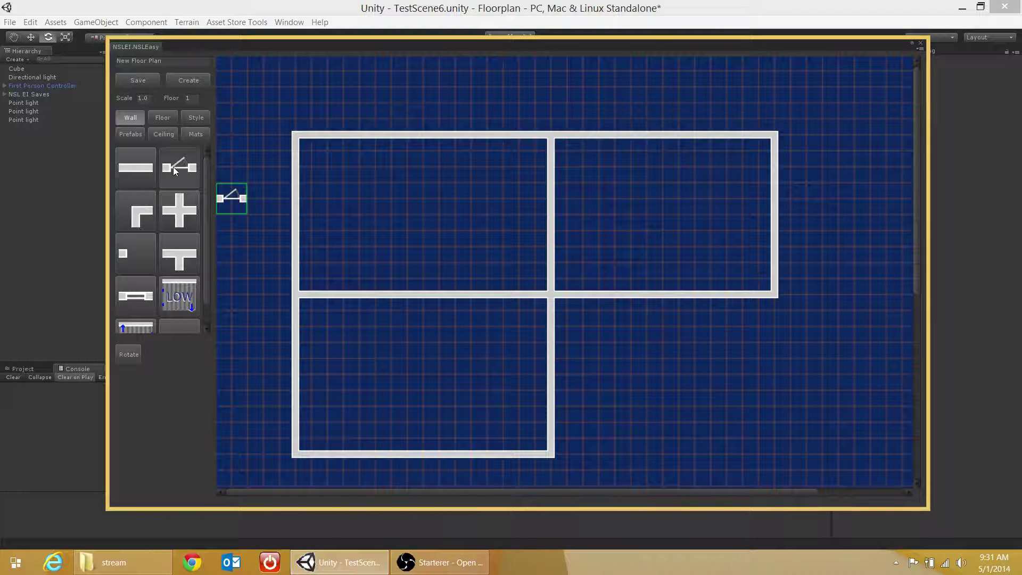
click(173, 167)
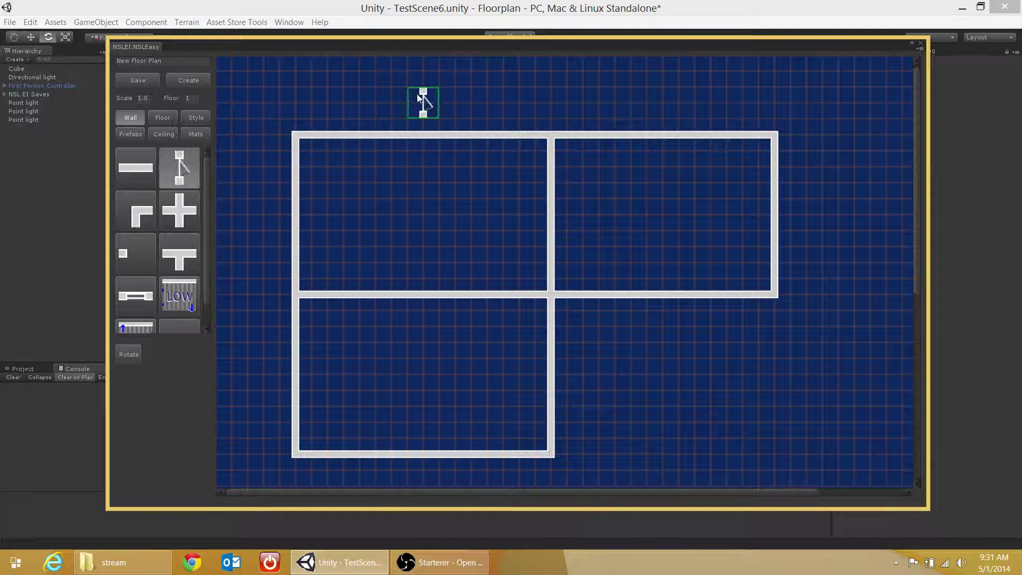
key(r)
key(r)
key(r)
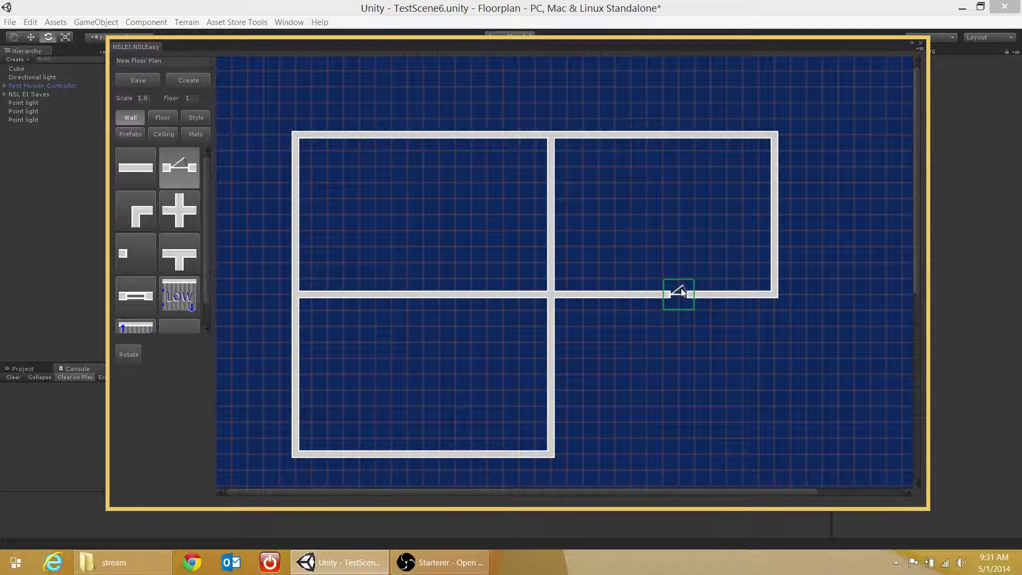
click(682, 288)
key(r)
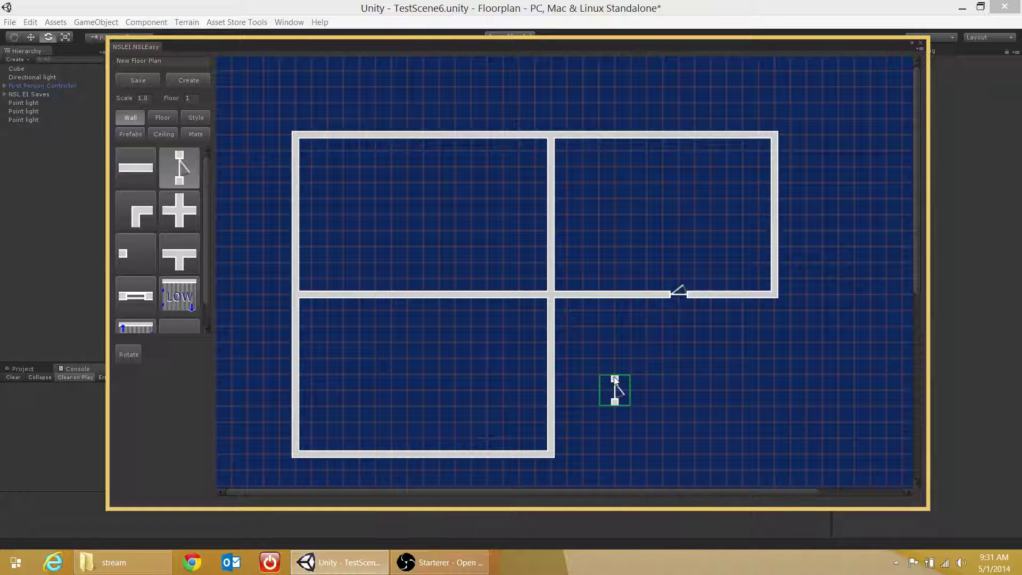
key(r)
key(r)
Add doors in the lower and upper dividing walls and the left half of the middle wall
click(560, 384)
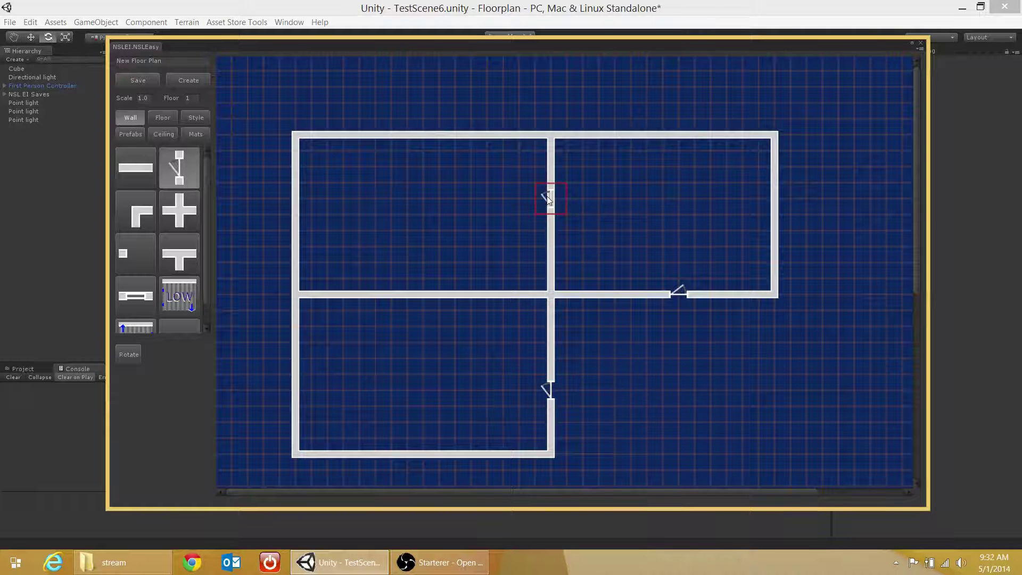
click(548, 168)
key(r)
key(r)
key(r)
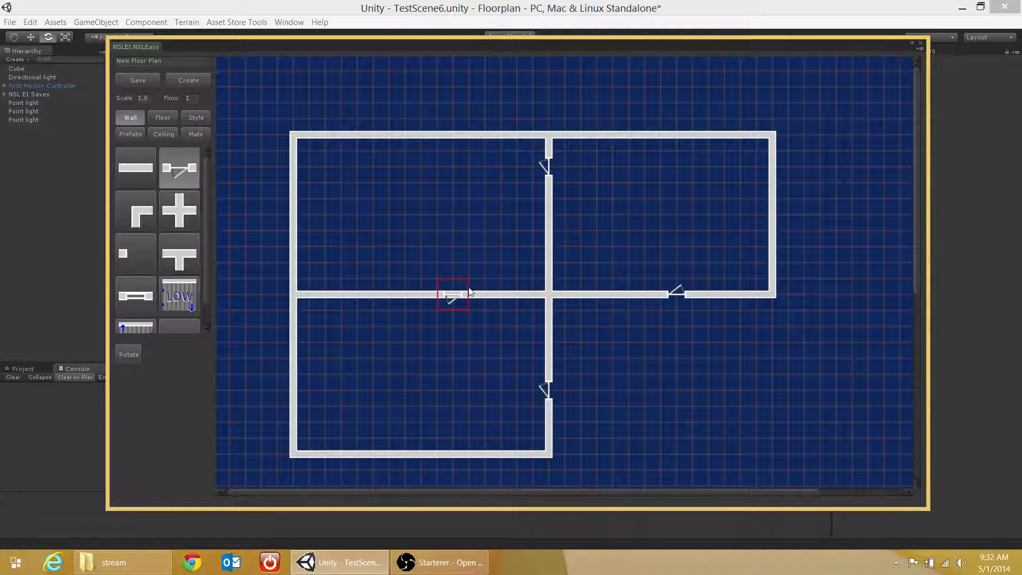
click(484, 294)
scroll(662, 332, right, 3)
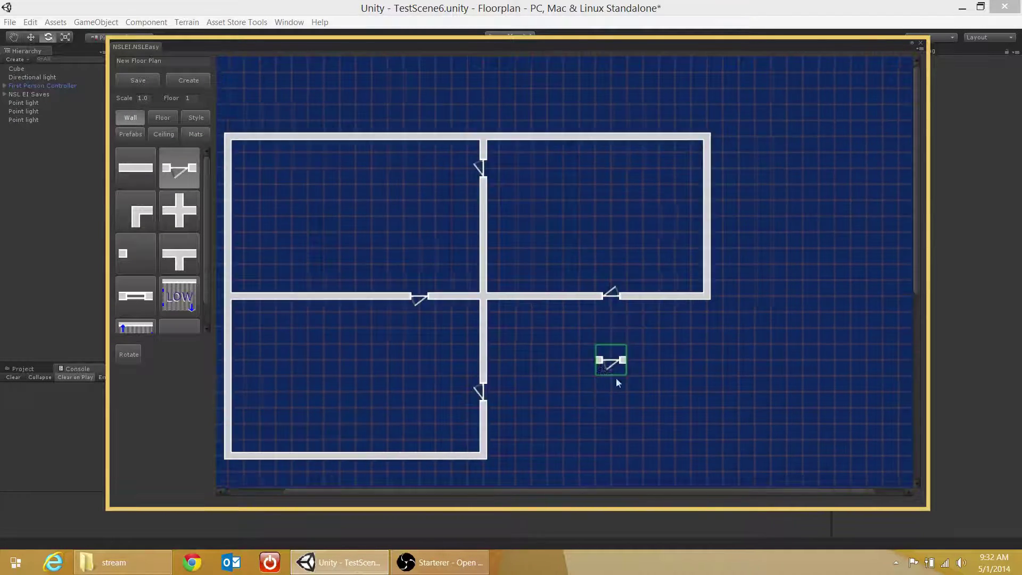
scroll(665, 385, down, 3)
scroll(691, 333, left, 3)
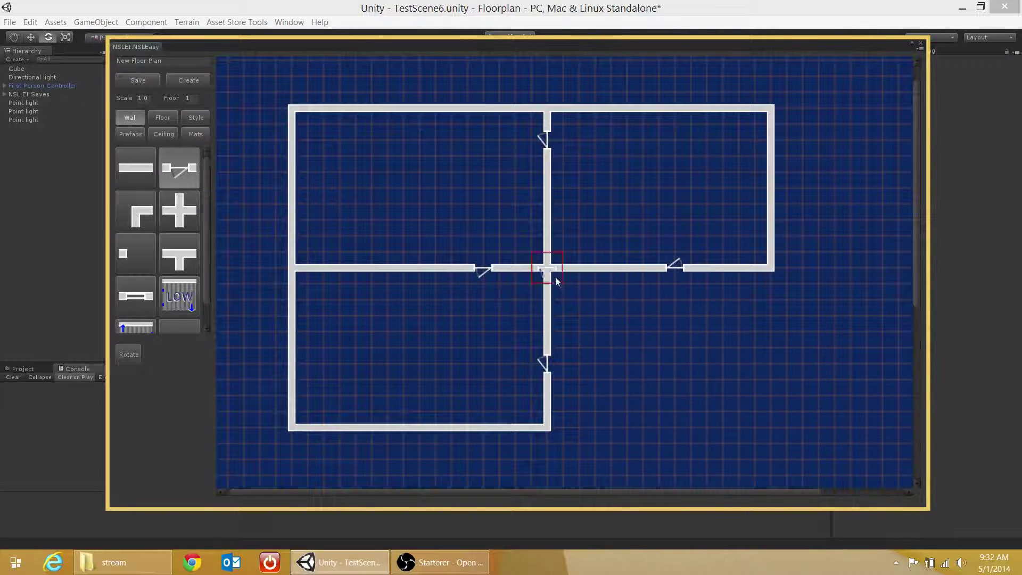
Add four windows along the top wall, two per upper room
click(138, 305)
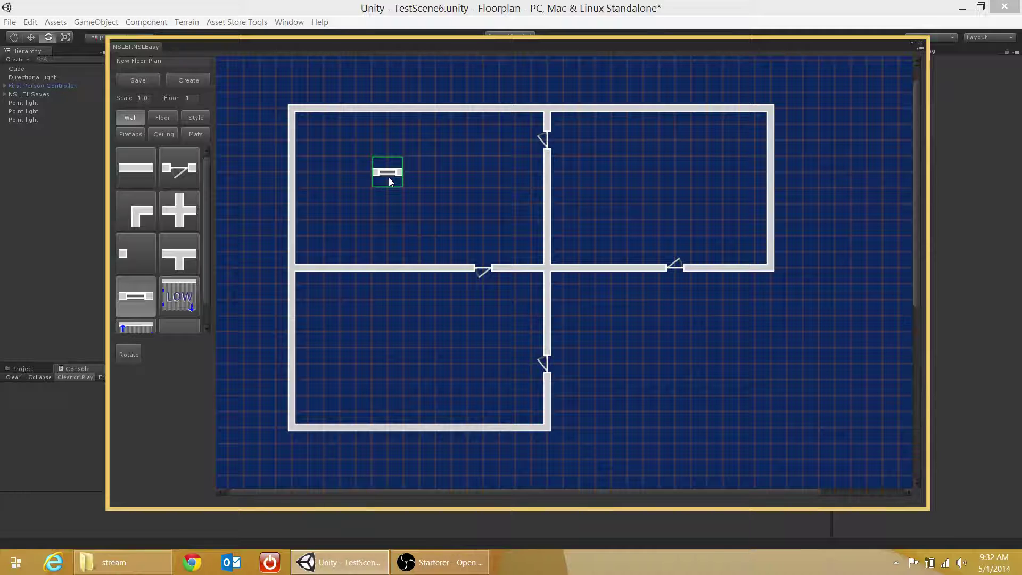
key(r)
key(r)
click(361, 109)
click(456, 109)
click(607, 108)
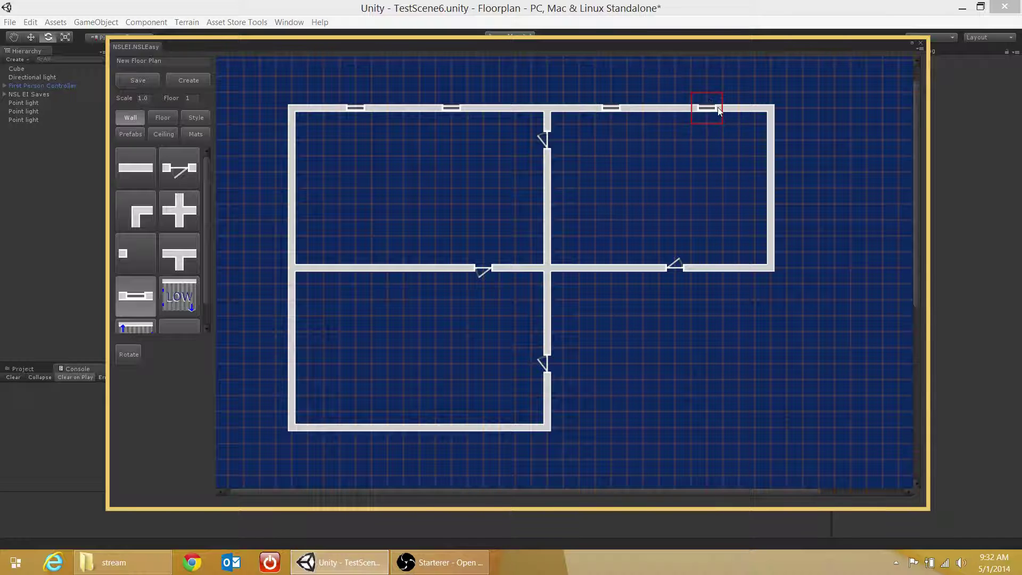
click(714, 108)
Place windows in the middle wall's right half and in the lower dividing wall
middle_drag(633, 214, 630, 215)
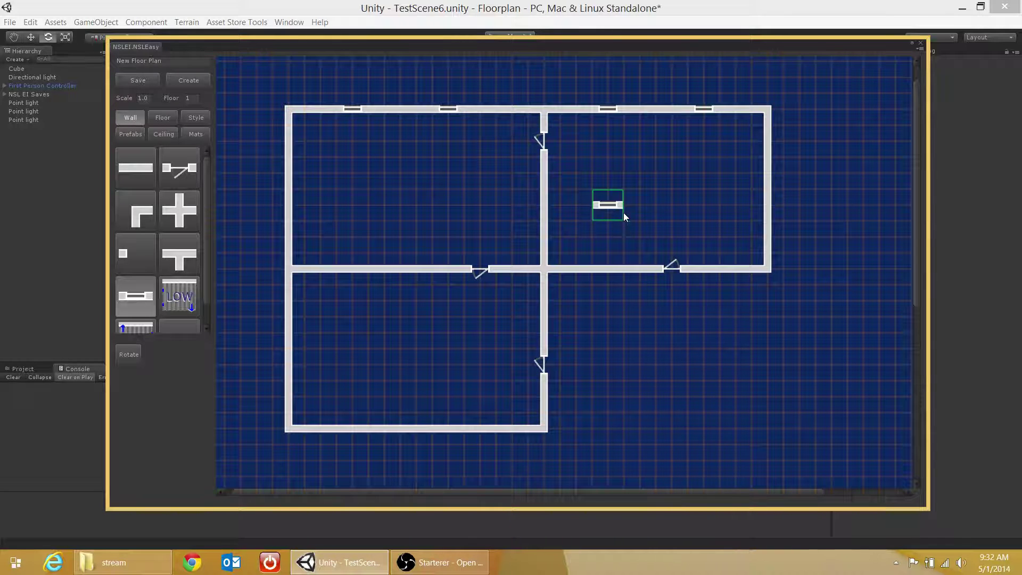
key(r)
key(r)
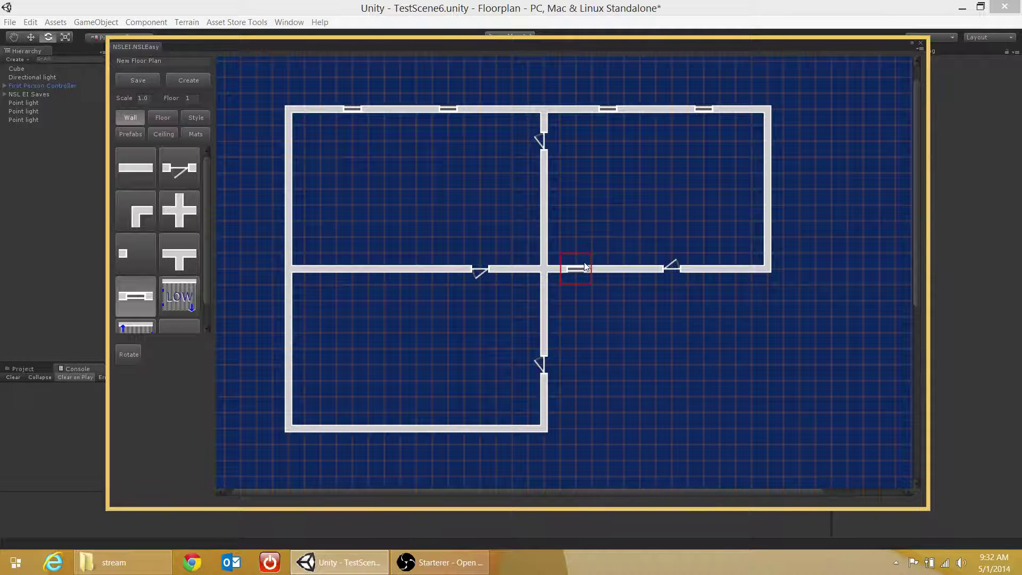
click(586, 266)
key(r)
key(r)
key(r)
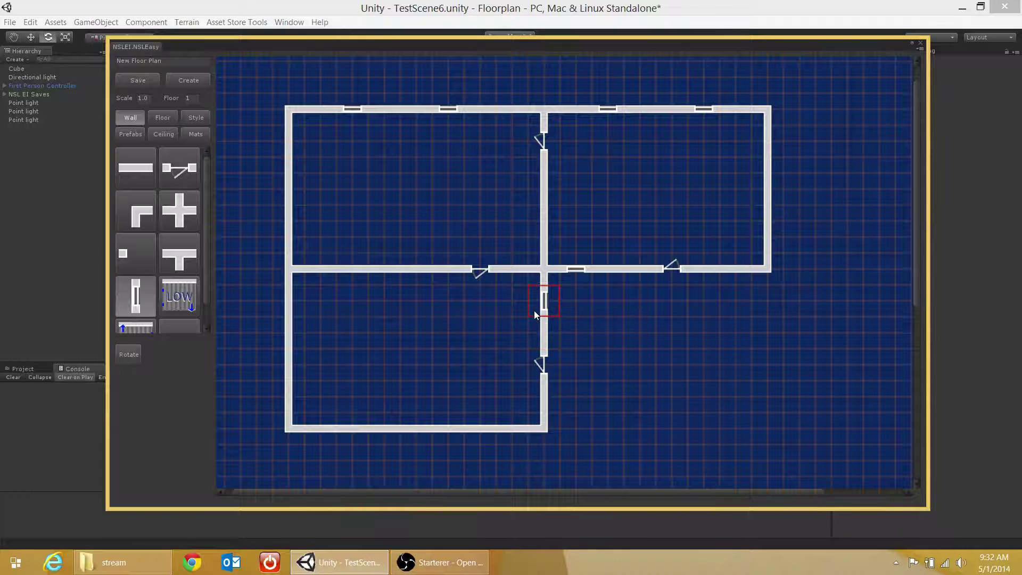
click(534, 314)
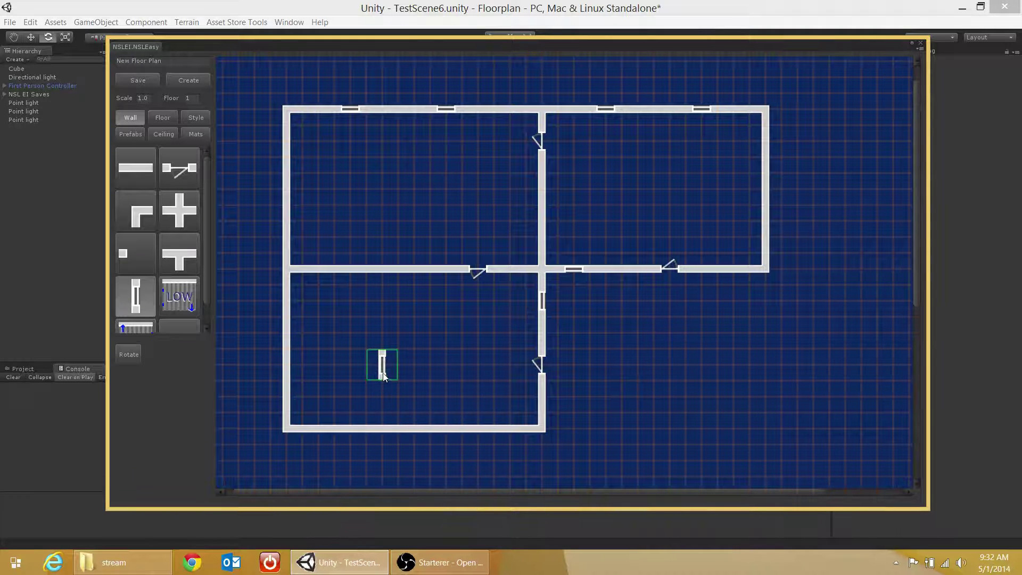
key(r)
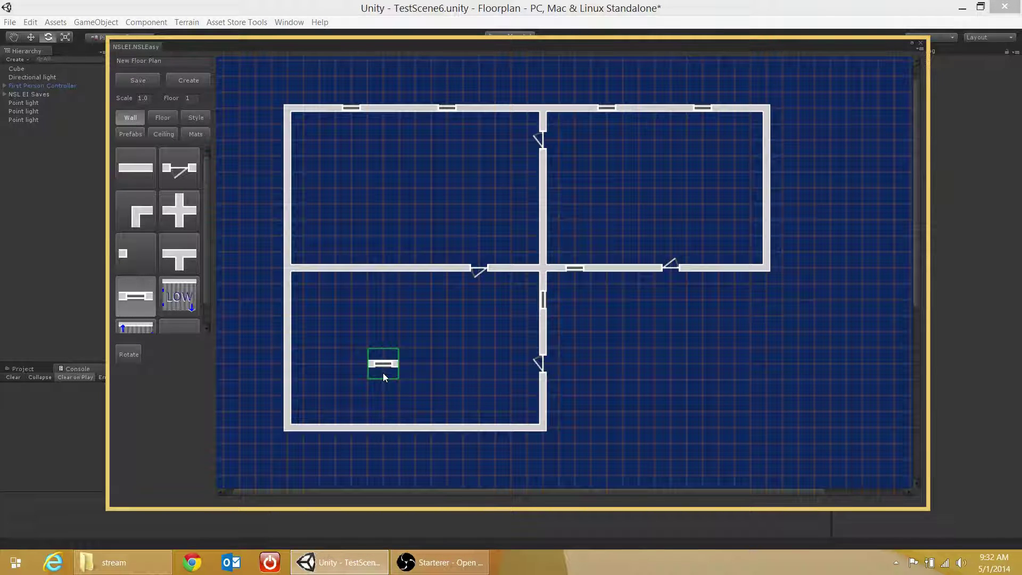
Add two windows to the bottom wall and two to the left wall
click(456, 424)
click(355, 421)
key(r)
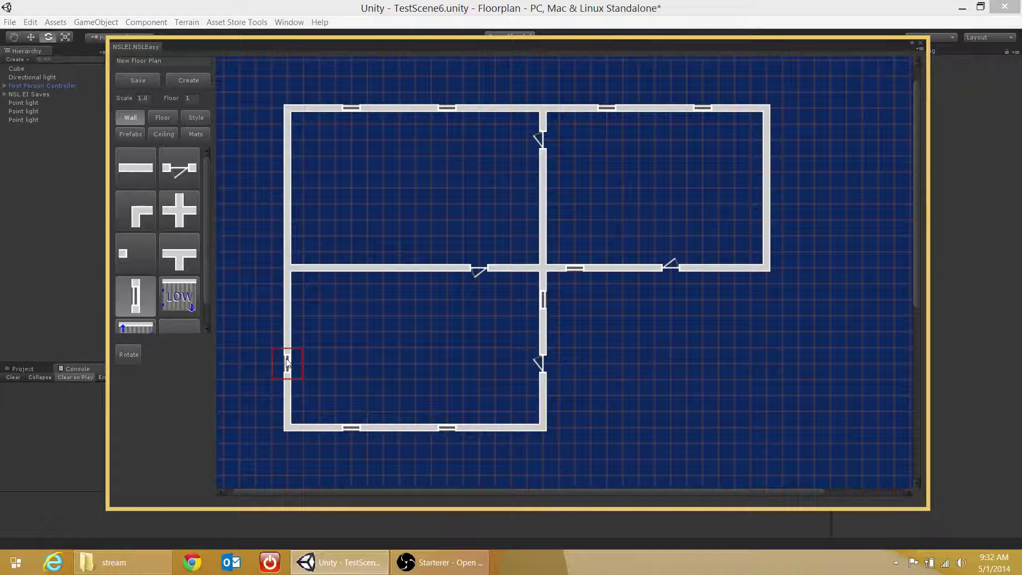
click(288, 364)
click(287, 202)
key(r)
key(r)
Add a T junction on the right middle wall, a vertical straight wall above it, and a downward end cap
click(179, 254)
key(r)
key(r)
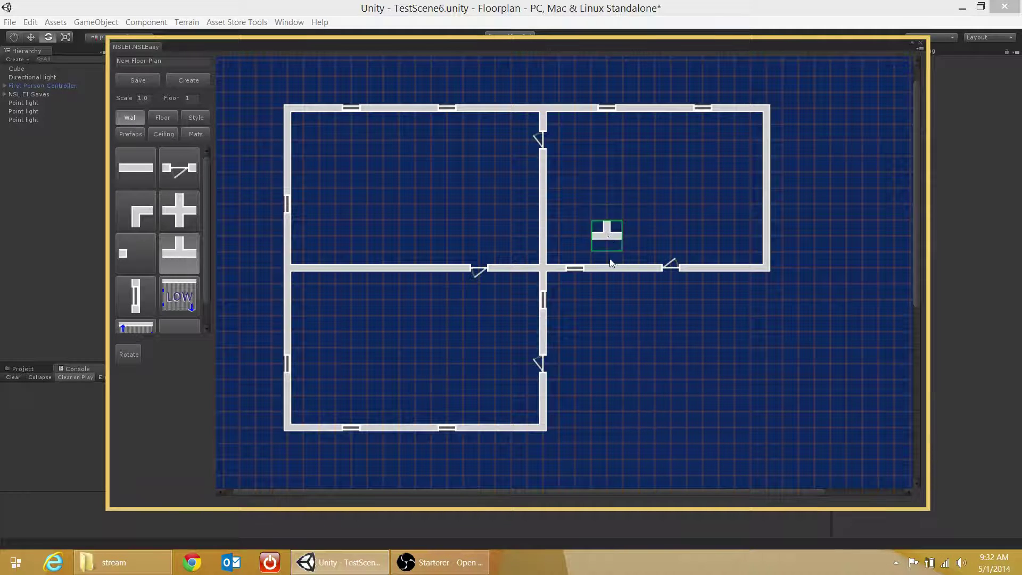
click(617, 264)
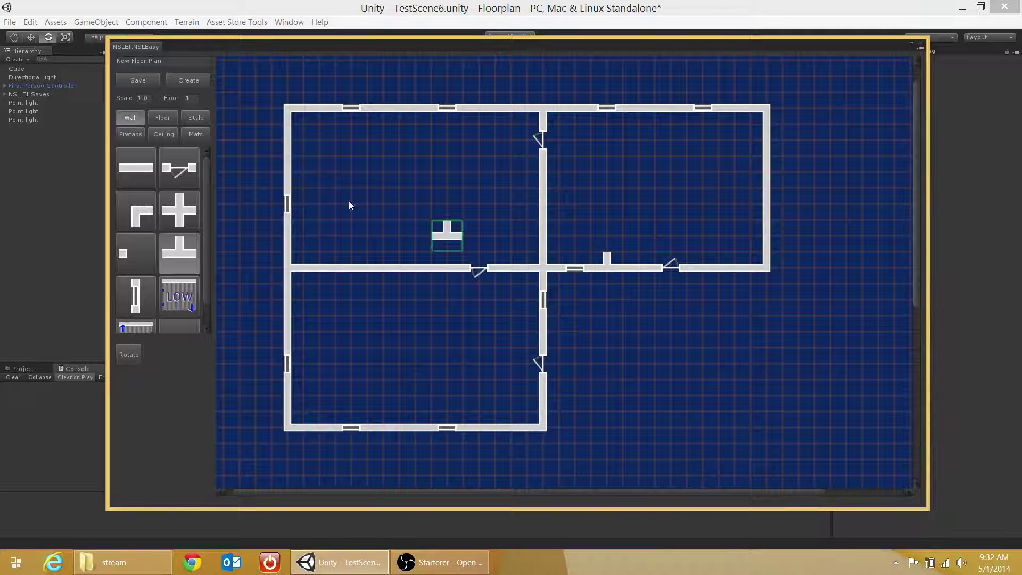
click(143, 180)
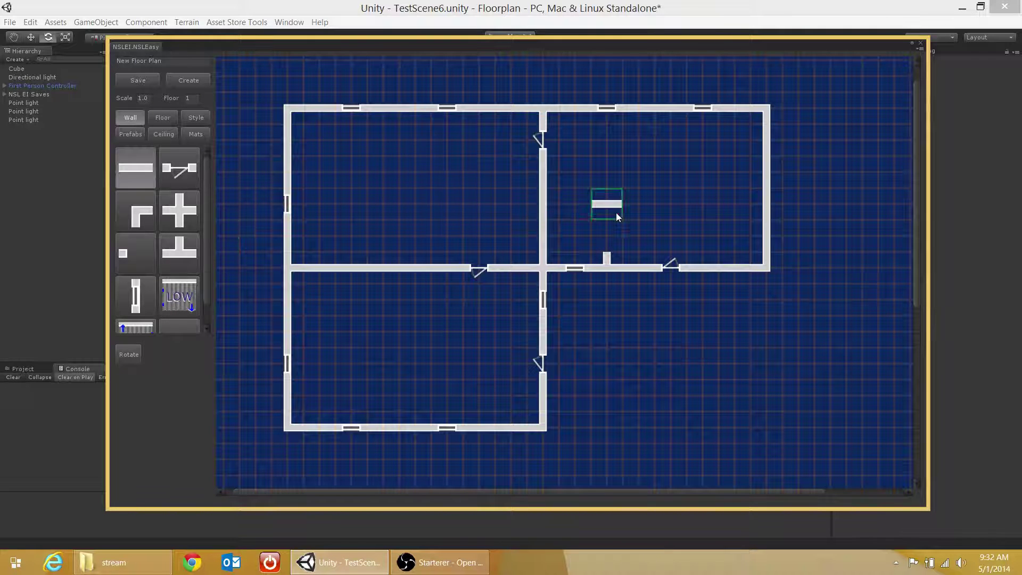
key(r)
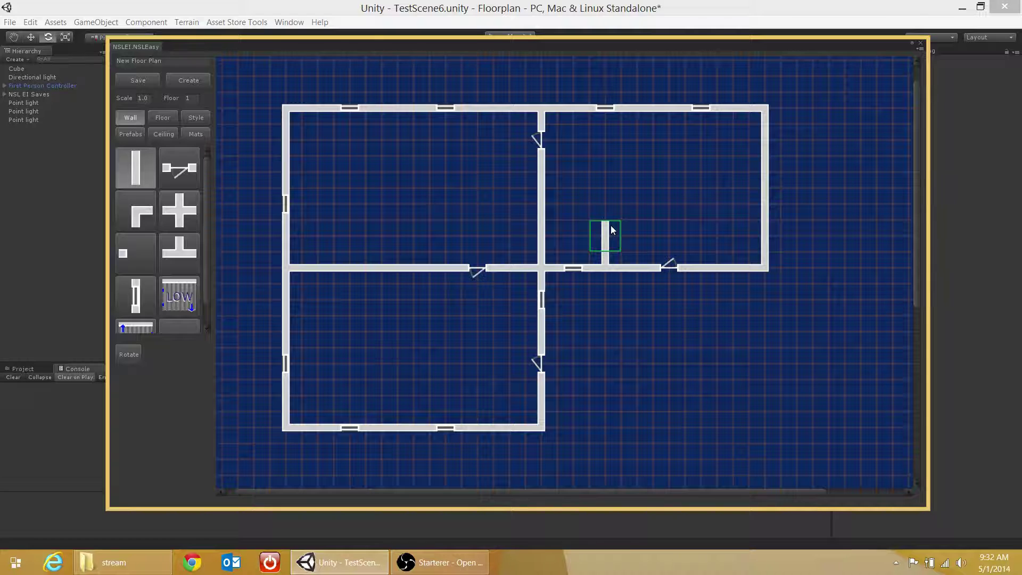
click(131, 252)
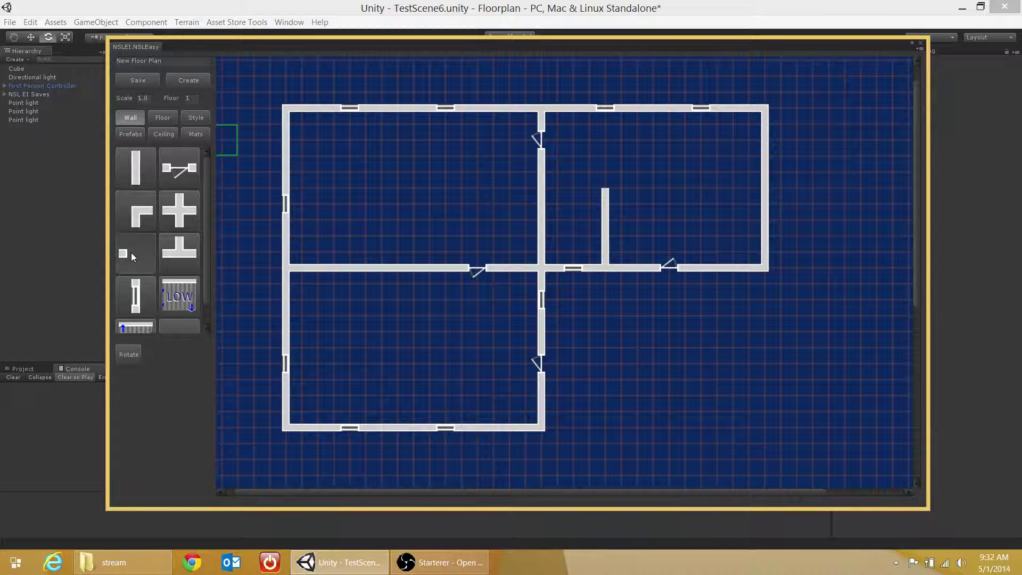
key(r)
key(r)
click(606, 166)
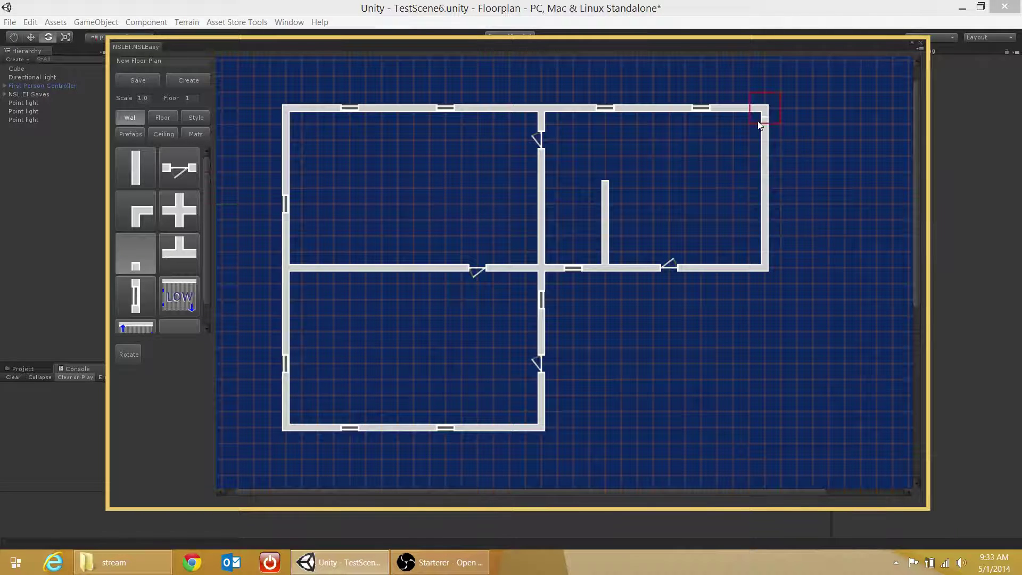
Rename the plan to NewFloorplanTest1 and select its save entry under NSL EI Saves
click(164, 63)
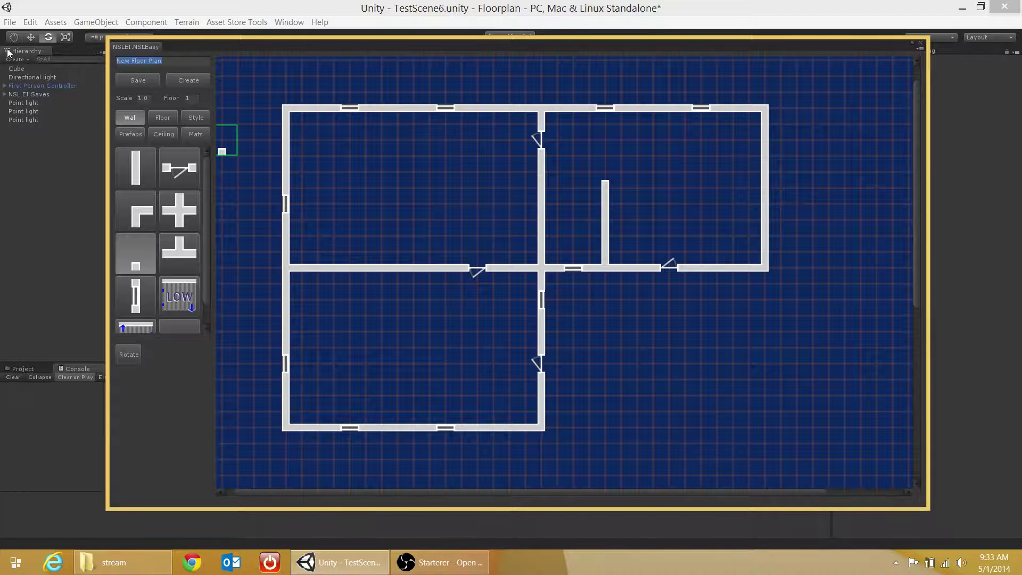
text(NewFloorplanTest1)
click(5, 95)
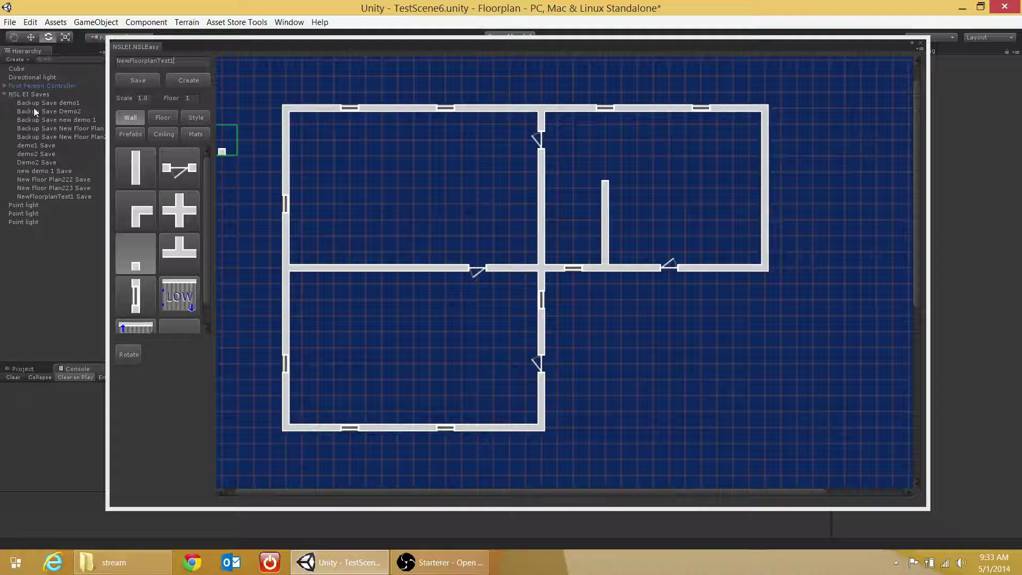
click(60, 196)
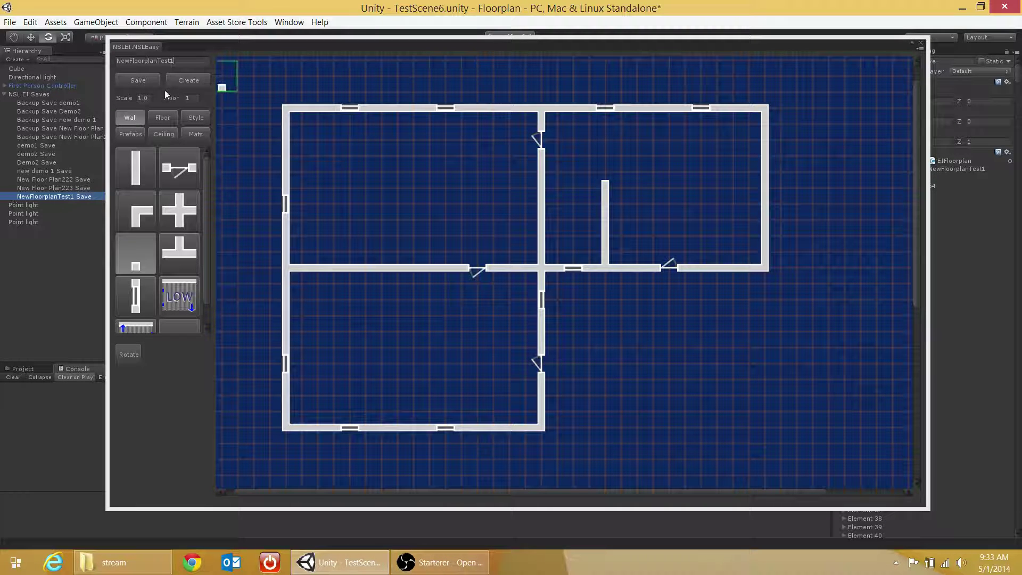
Floor the upper-right room with dark wood Floor9 and the upper-left room with checkered tiles
click(157, 121)
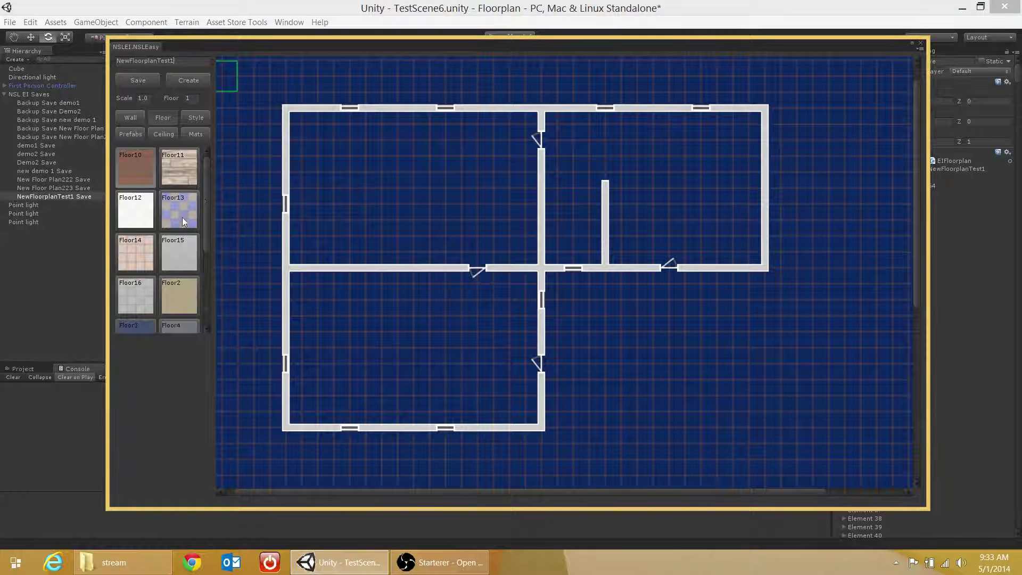
scroll(181, 222, down, 1)
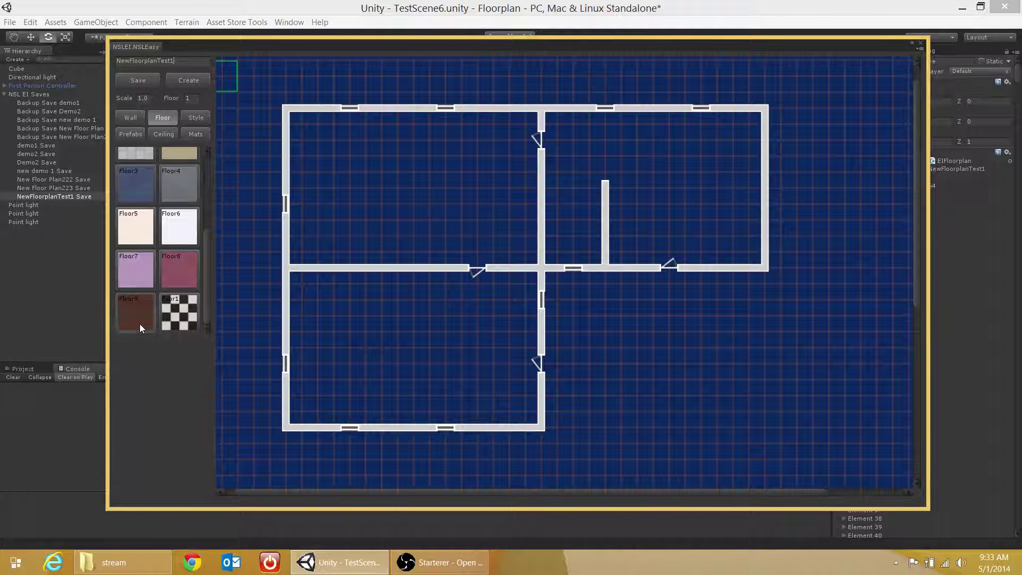
click(148, 310)
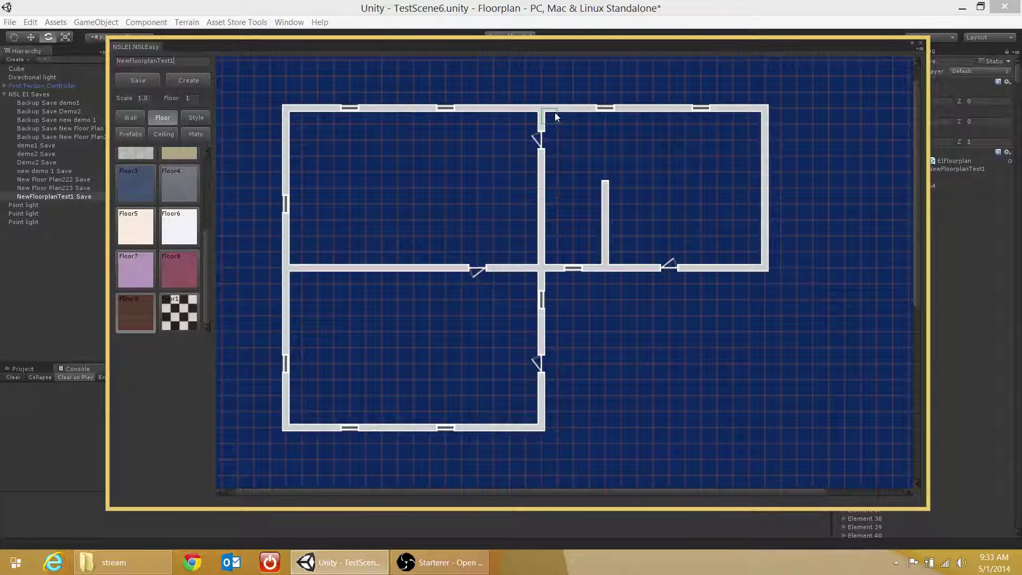
drag(610, 171, 756, 260)
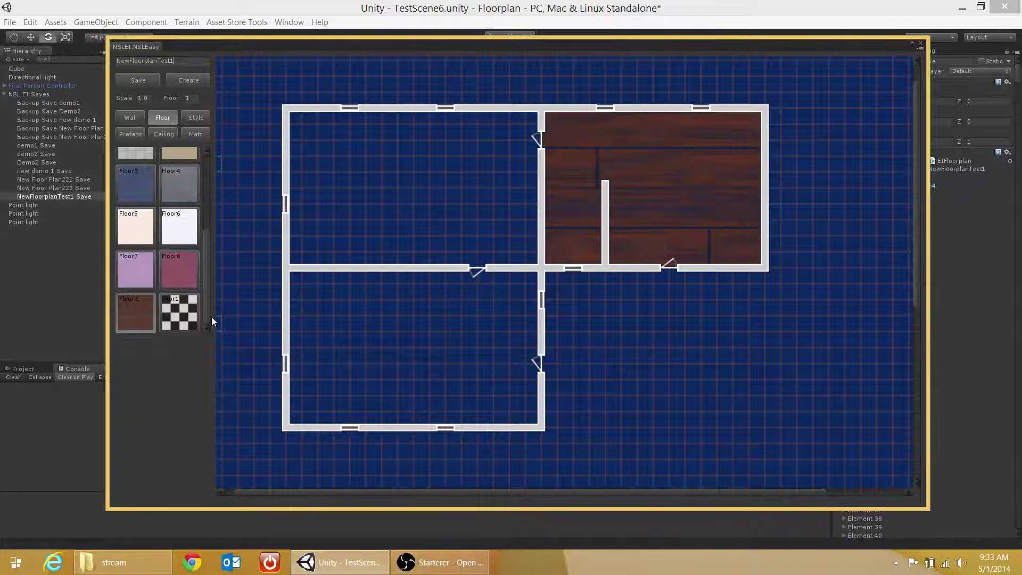
click(173, 320)
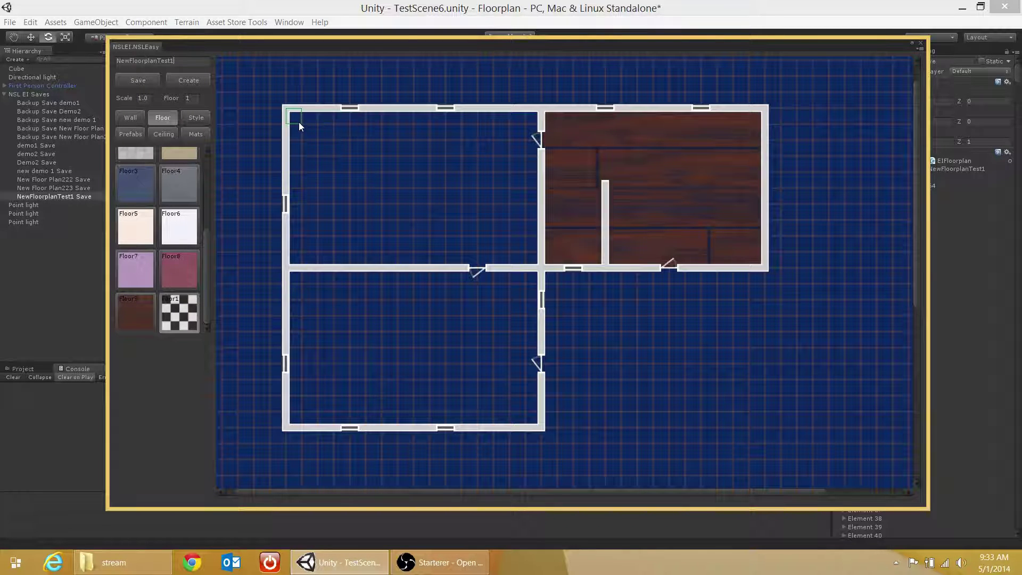
drag(298, 123, 534, 263)
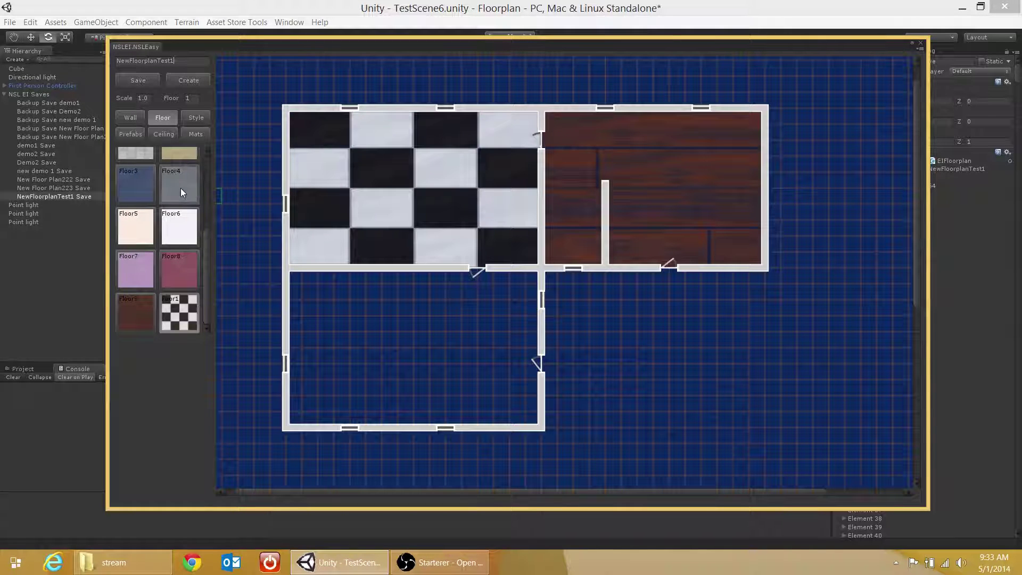
Redo the lower-left room's floor in blue Floor3, then show the wall styles
scroll(180, 190, up, 2)
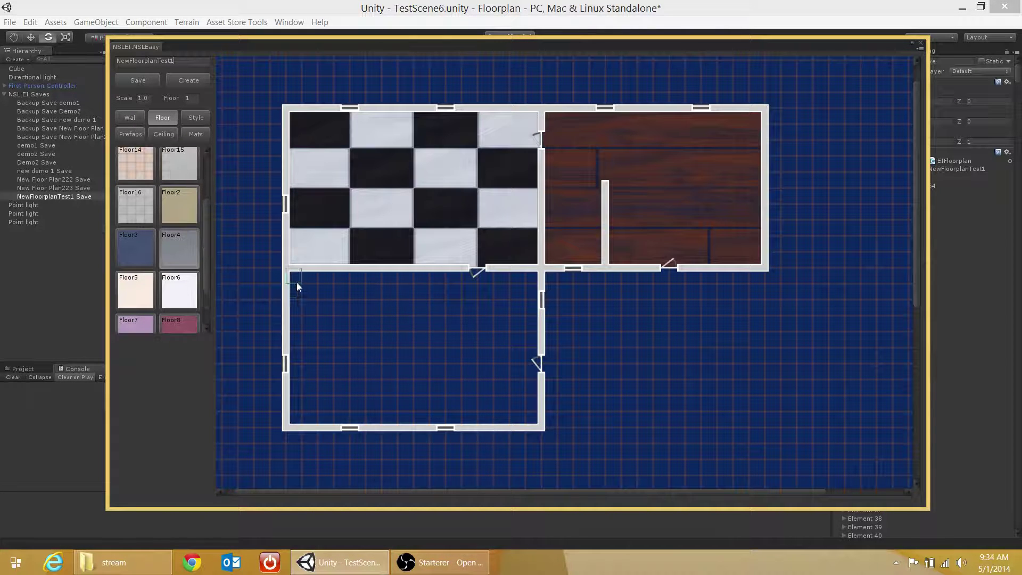
drag(297, 281, 530, 424)
right_click(396, 308)
drag(295, 279, 528, 414)
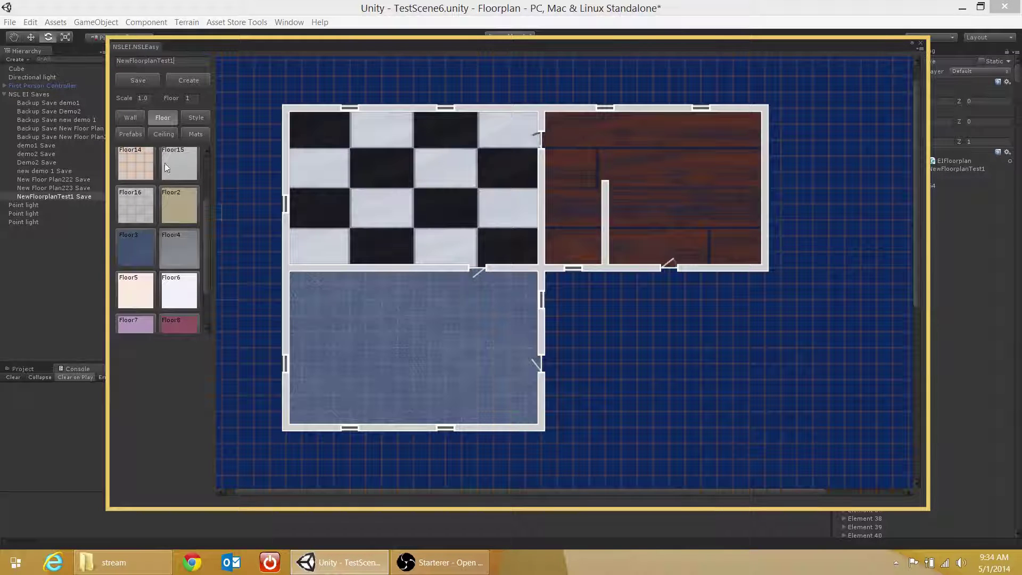
click(193, 117)
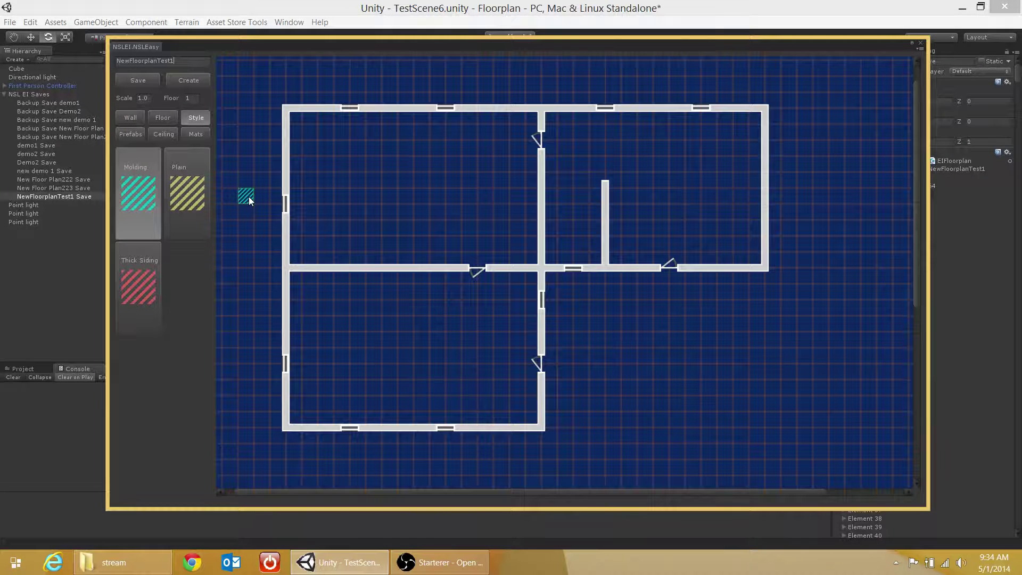
Apply Thick Siding across the whole plan, Molding to both upper rooms, then Plain to the lower-left room
click(123, 301)
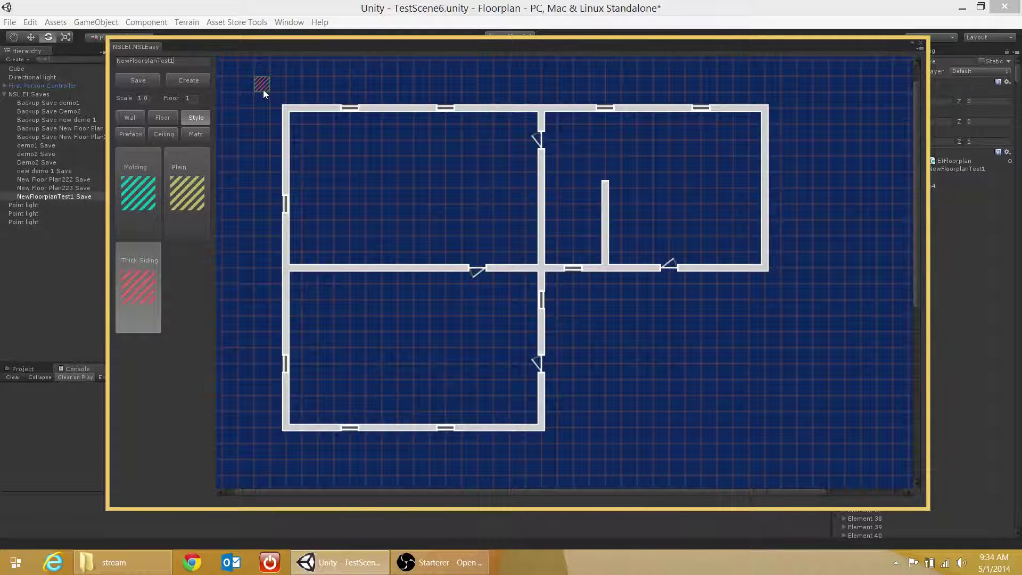
mouse_move(263, 90)
mouse_down()
mouse_move(404, 182)
mouse_move(736, 343)
mouse_move(797, 397)
mouse_move(810, 440)
mouse_up()
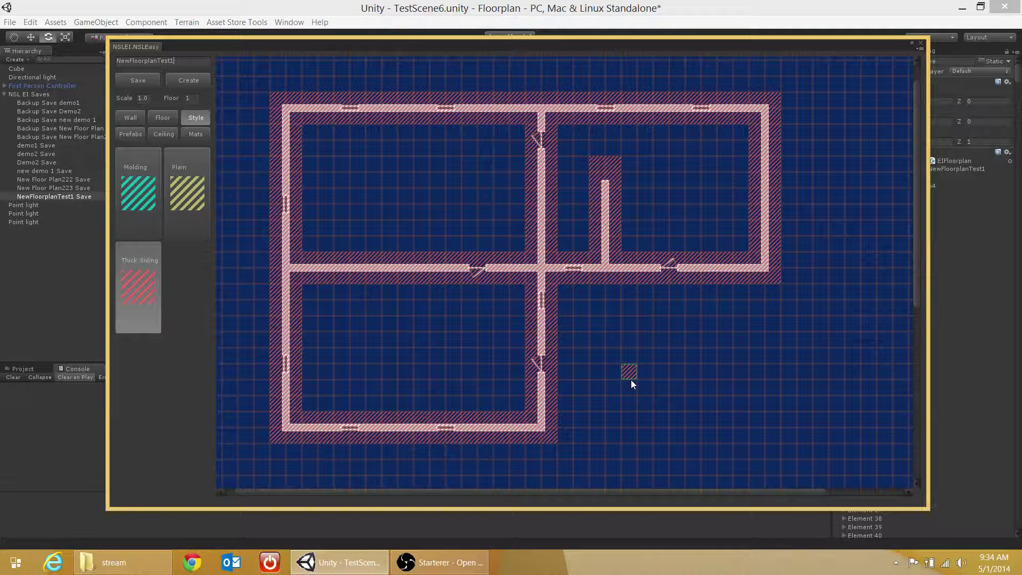
click(131, 181)
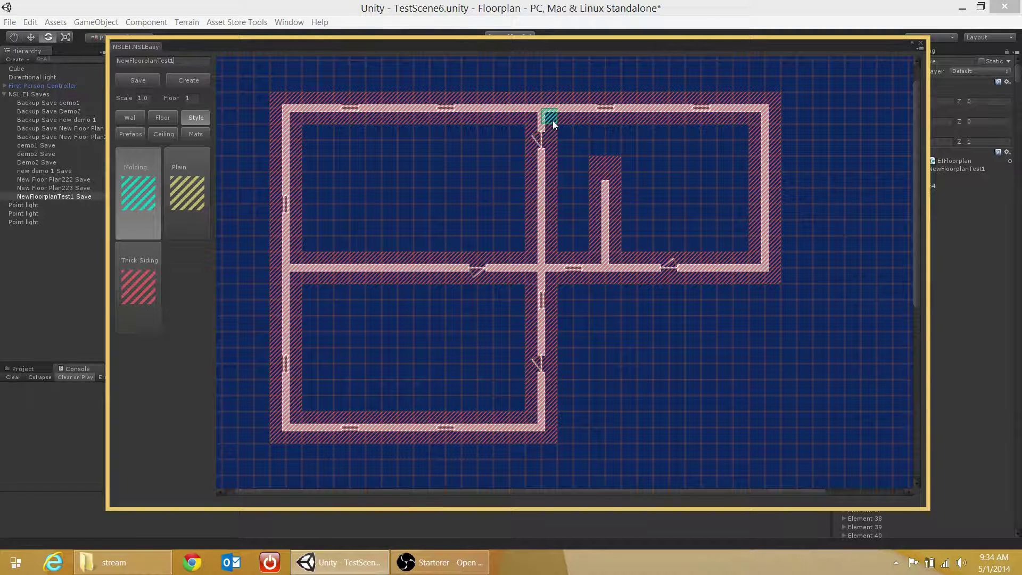
drag(553, 121, 750, 255)
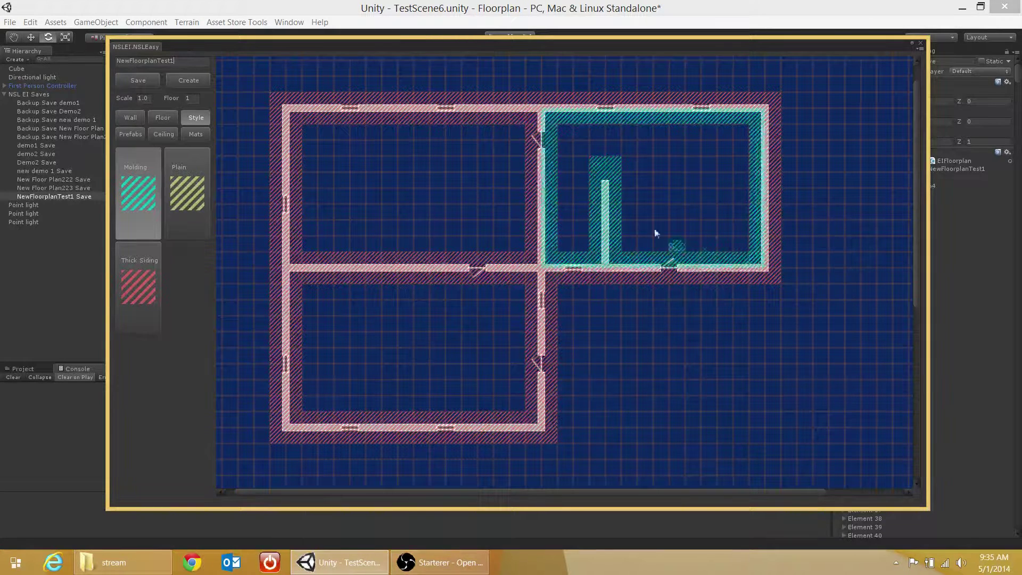
drag(296, 117, 538, 257)
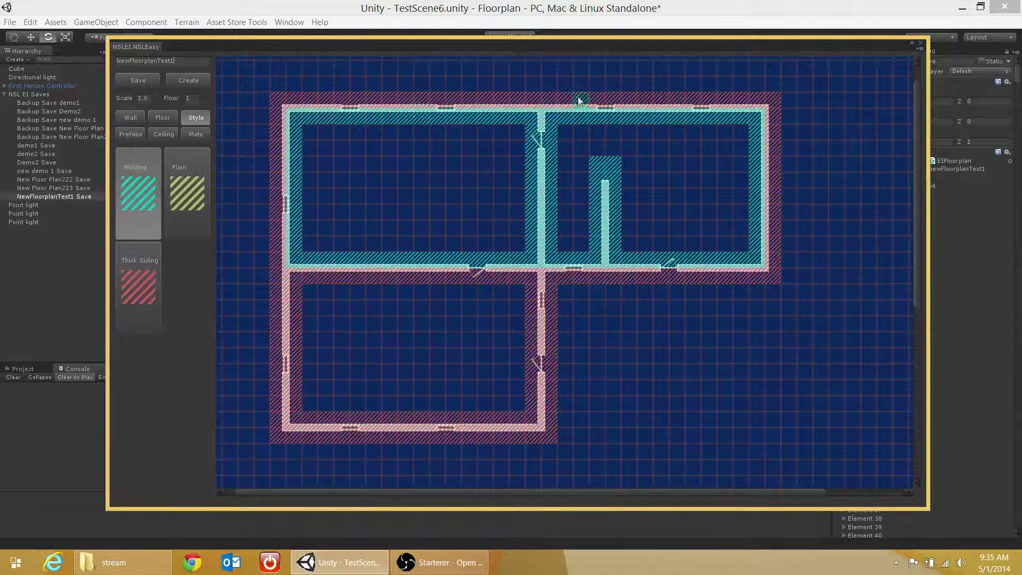
click(173, 225)
mouse_move(296, 281)
mouse_down()
mouse_move(484, 362)
mouse_move(531, 414)
mouse_up()
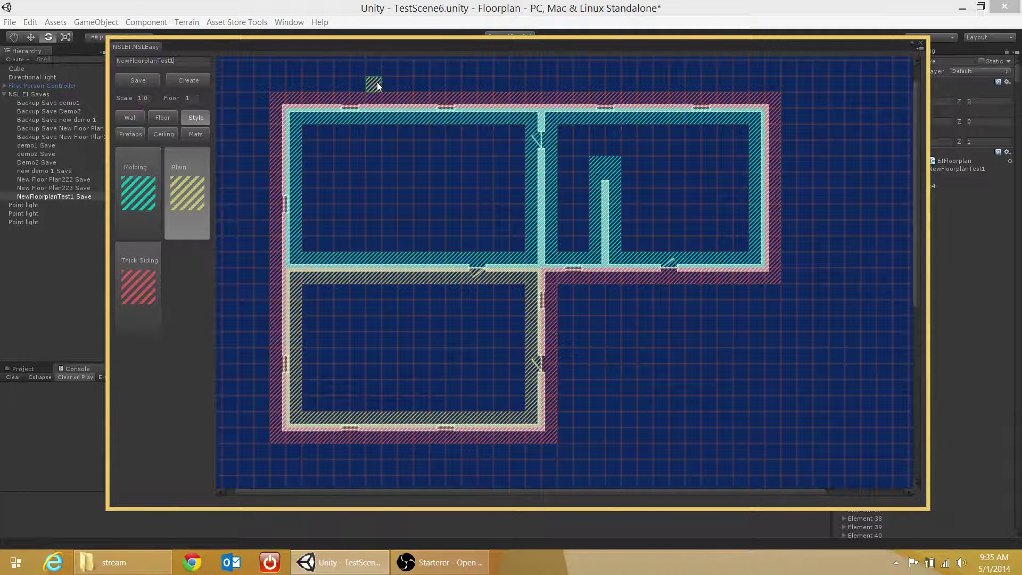
Apply brown Ceiling4 to the top-right wood room, Ceiling1 to the checkered room, Ceiling6 to the lower room
click(167, 133)
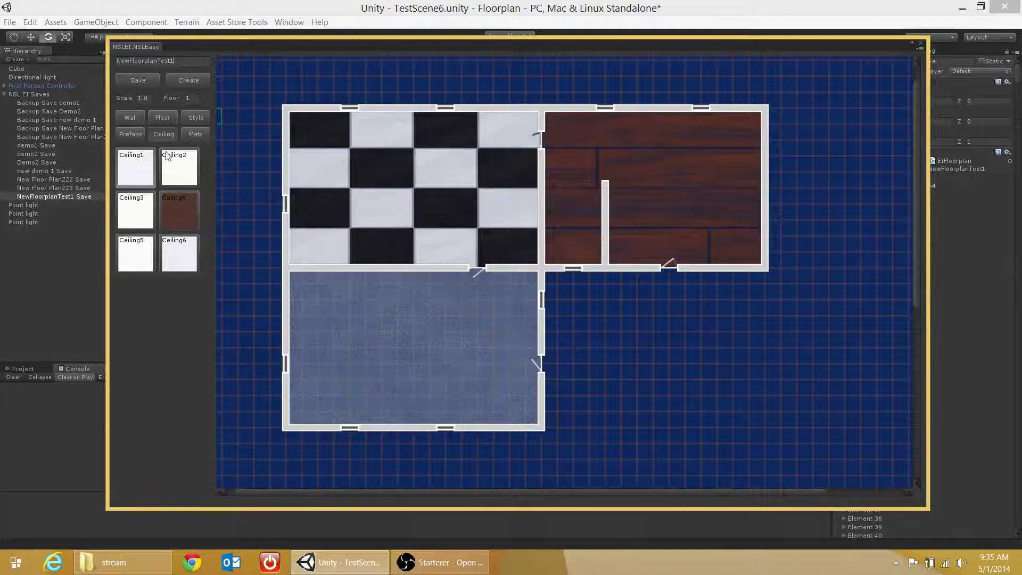
click(191, 213)
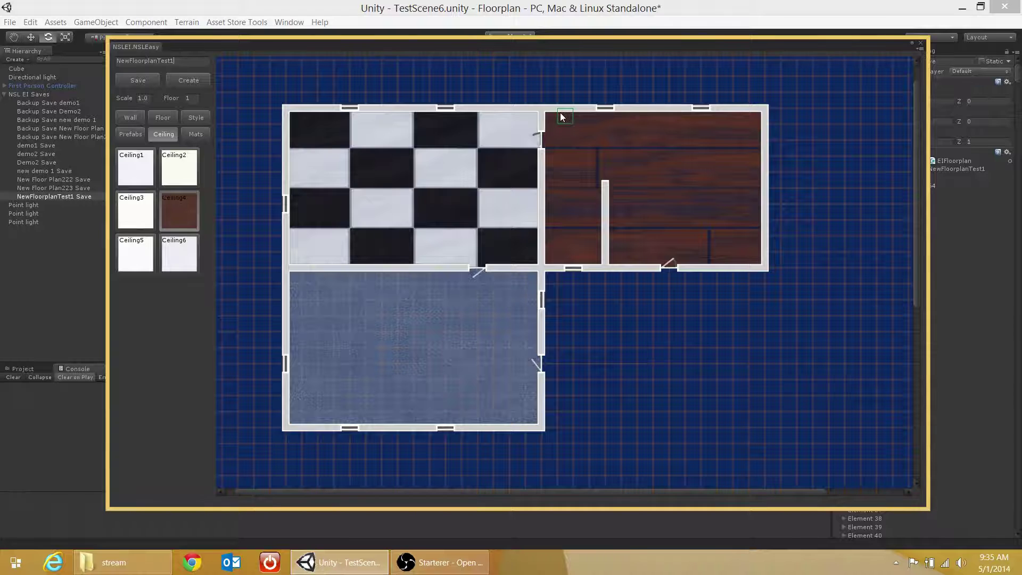
drag(555, 113, 748, 257)
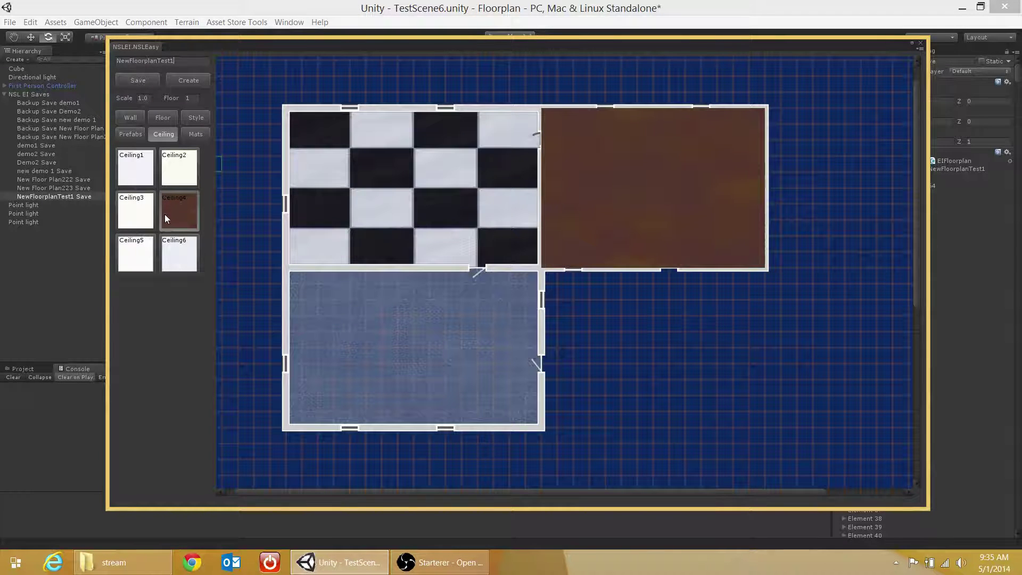
click(137, 183)
drag(294, 120, 531, 263)
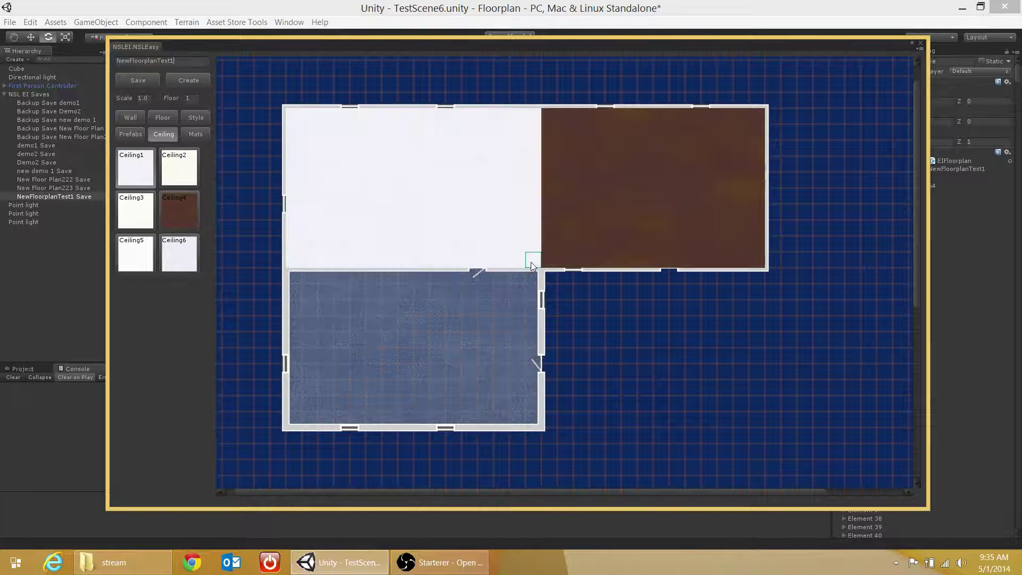
click(170, 267)
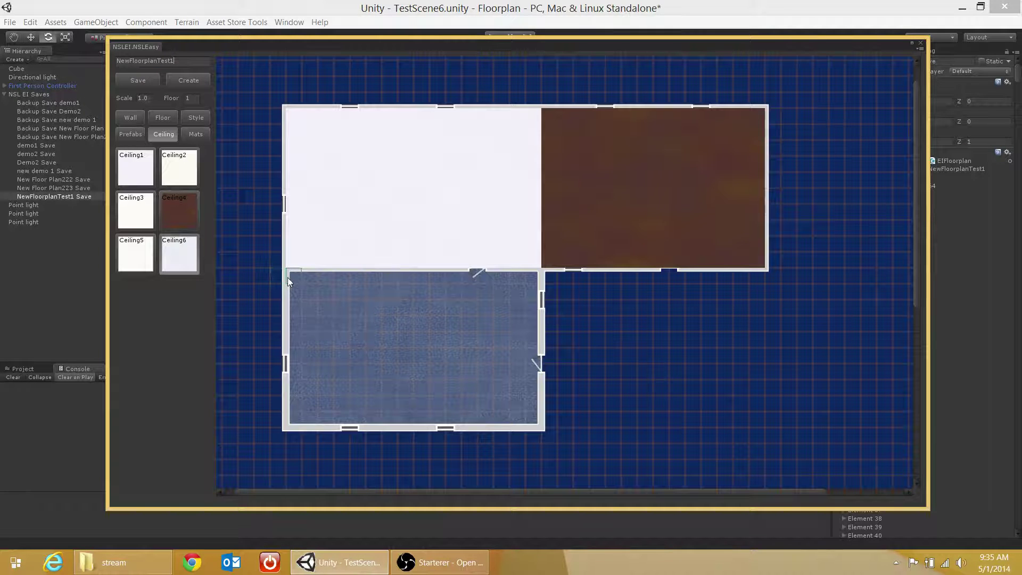
drag(289, 279, 526, 417)
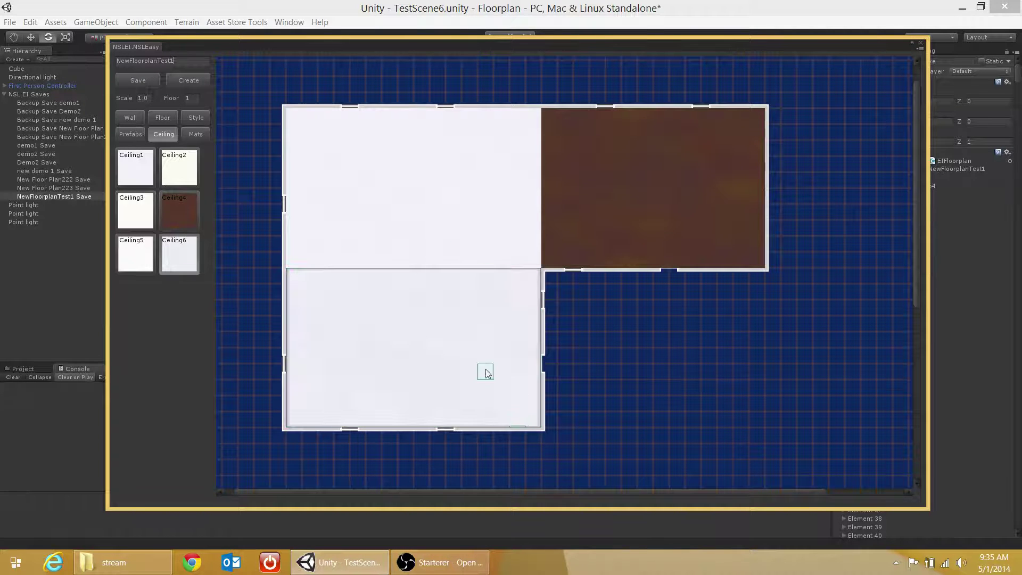
Overwrite the NewFloorplanTest1 save with the new ceilings and bring up the wall materials list
click(133, 84)
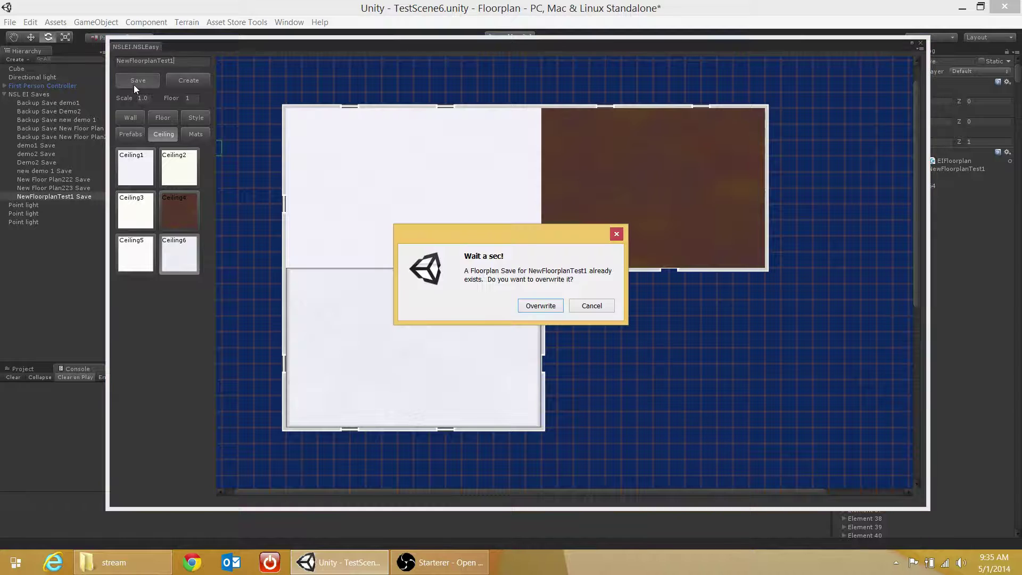
click(541, 308)
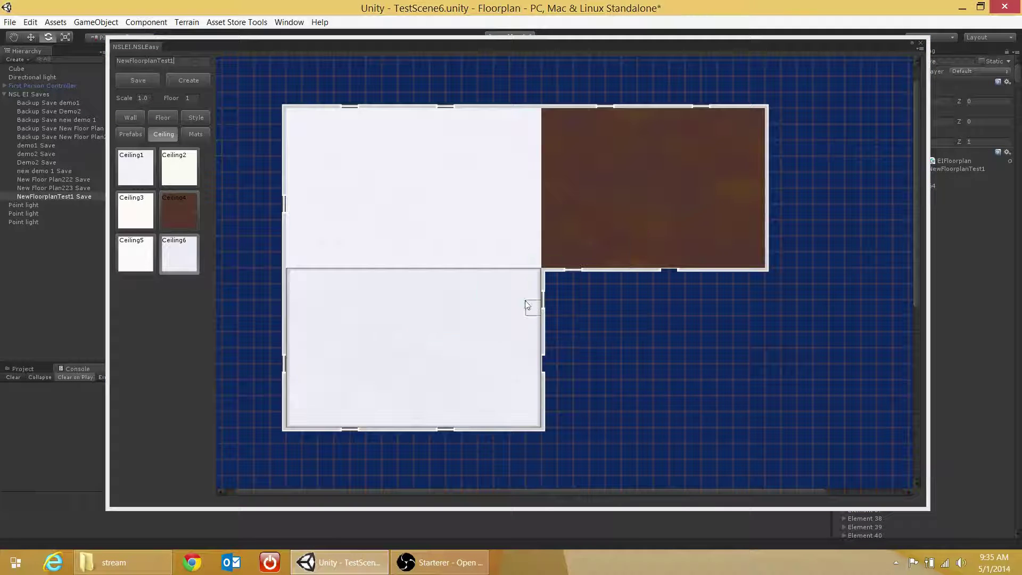
click(194, 136)
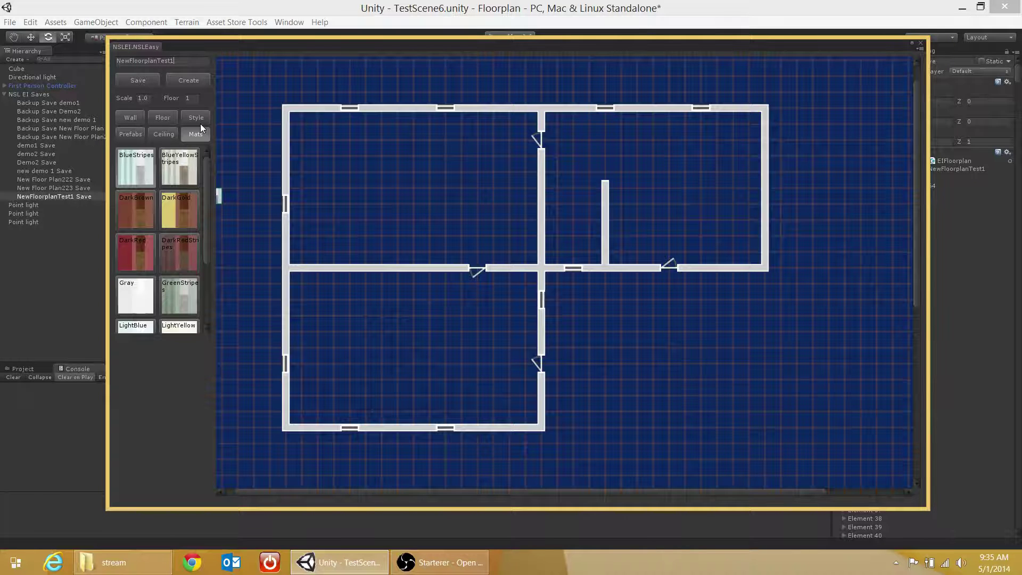
Select the LightYellow material and apply it across every wall in the floor plan
click(174, 261)
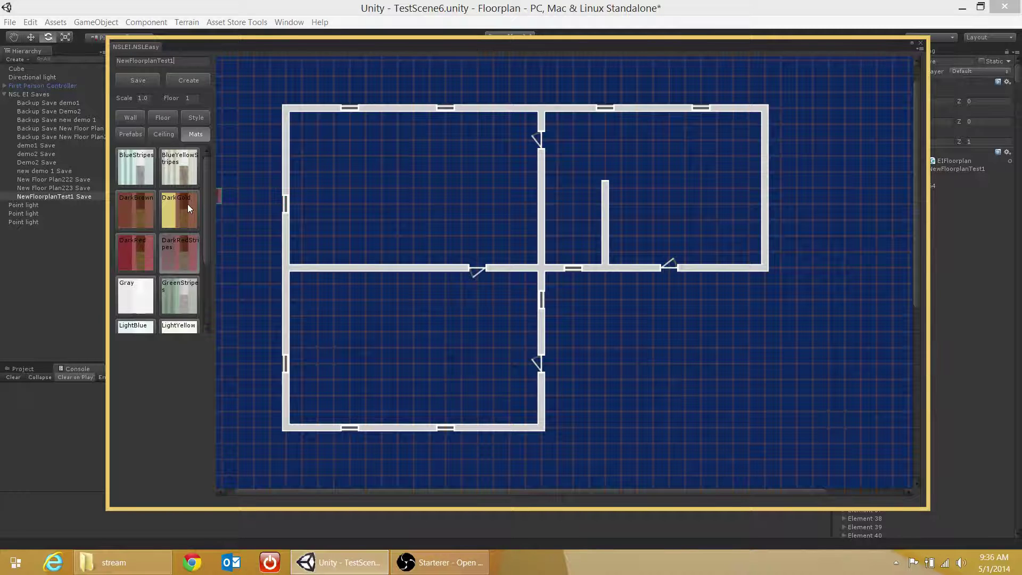
scroll(185, 205, down, 3)
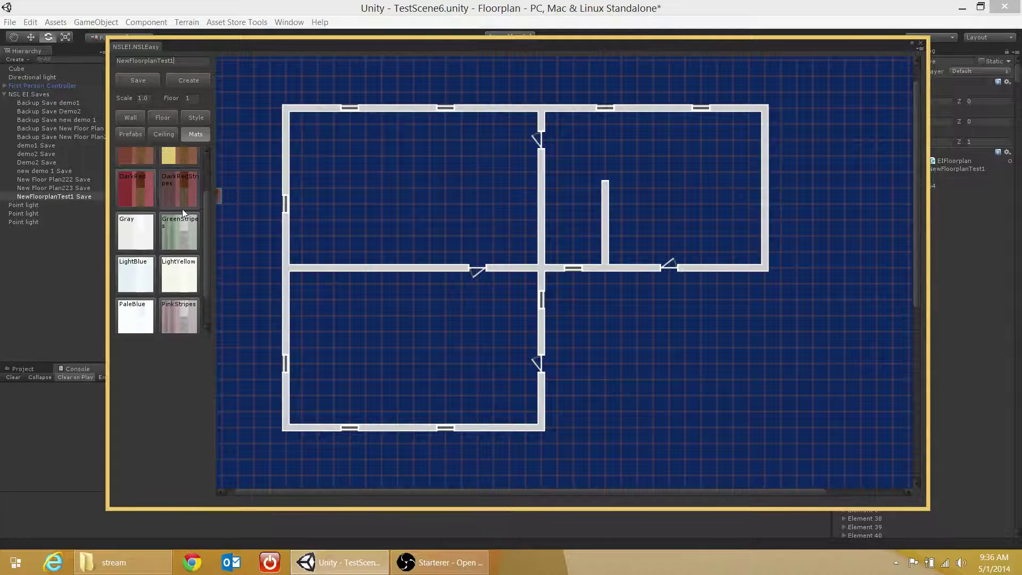
click(181, 260)
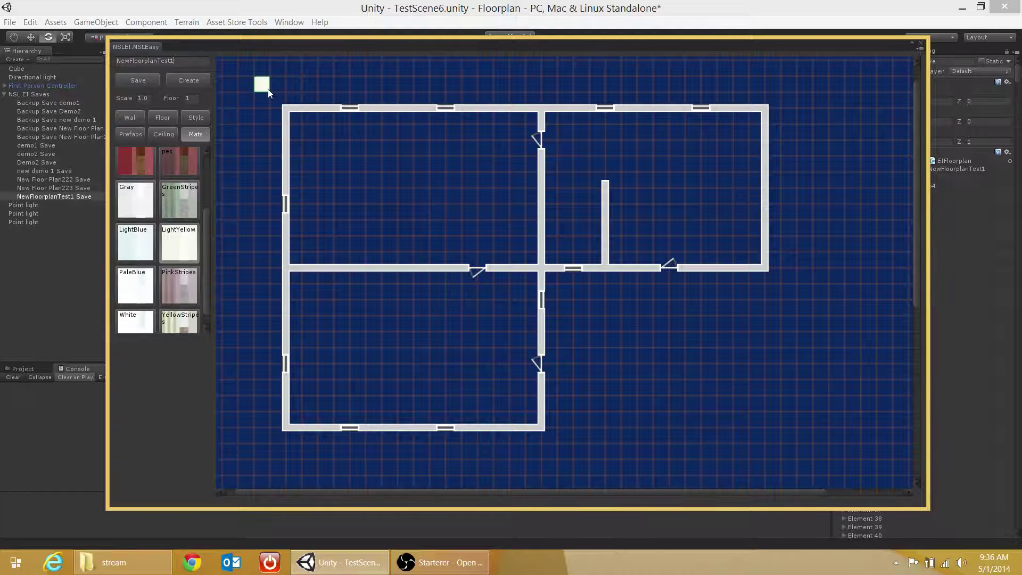
drag(267, 88, 787, 452)
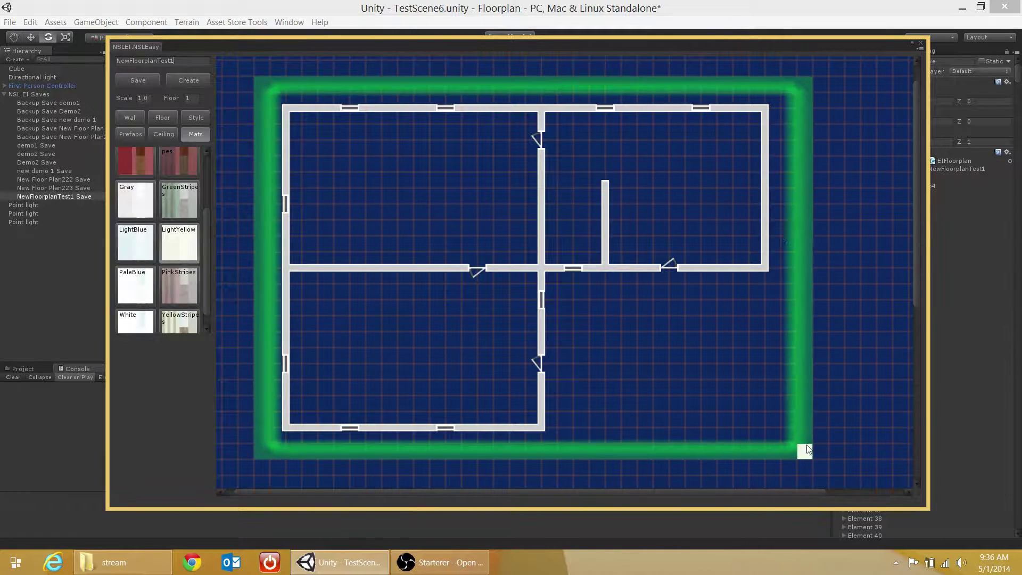
click(808, 449)
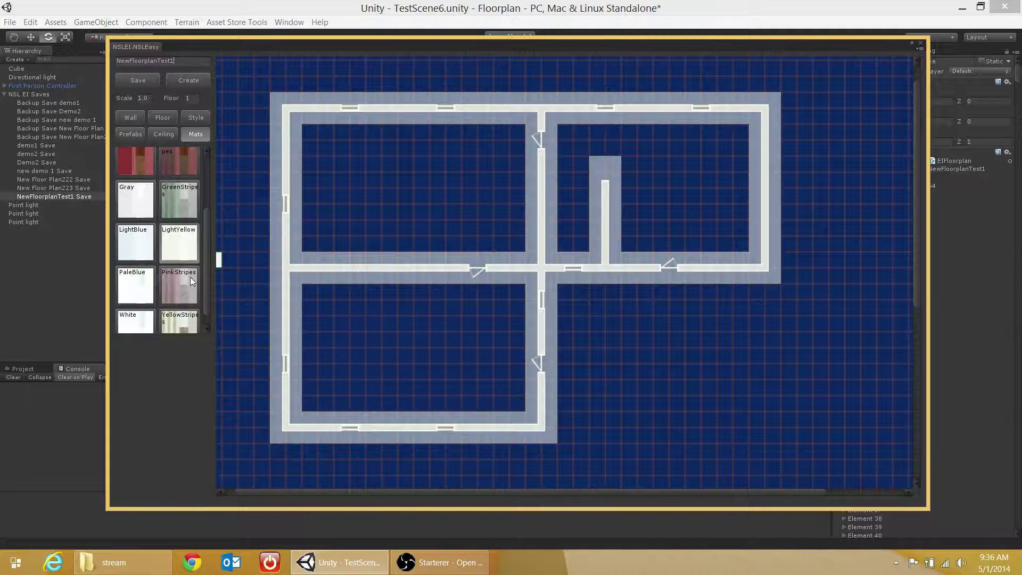
Paint DarkRedStripes onto the top-right room's walls, then drag a material over the lower room
drag(203, 263, 614, 129)
drag(549, 114, 556, 117)
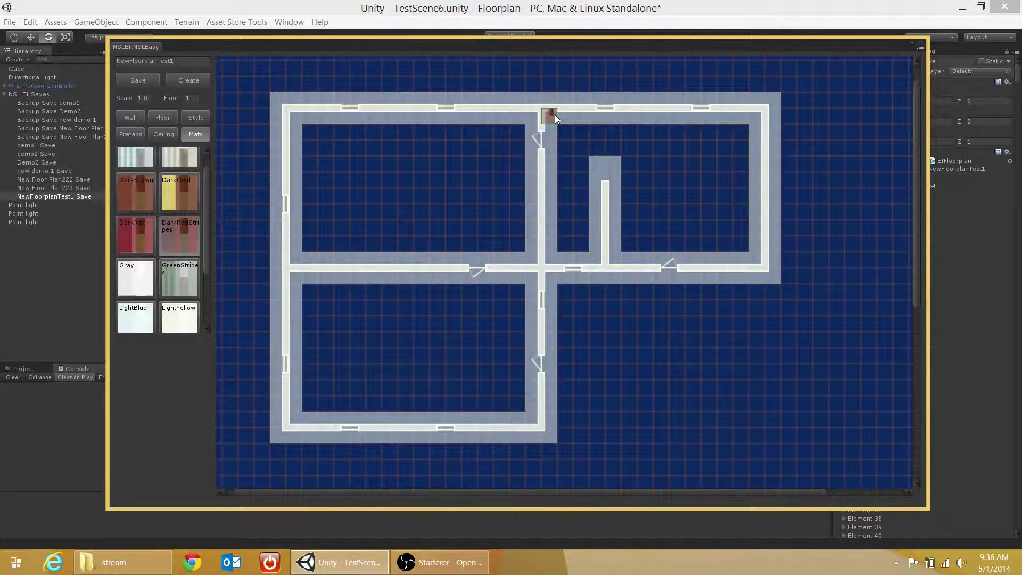
drag(638, 174, 530, 259)
scroll(205, 229, down, 2)
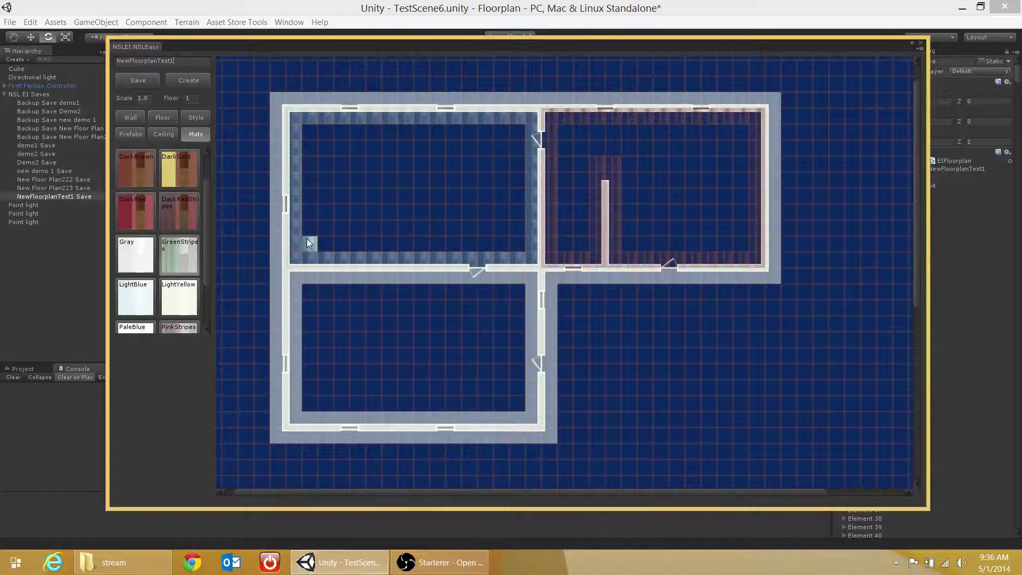
scroll(202, 255, down, 1)
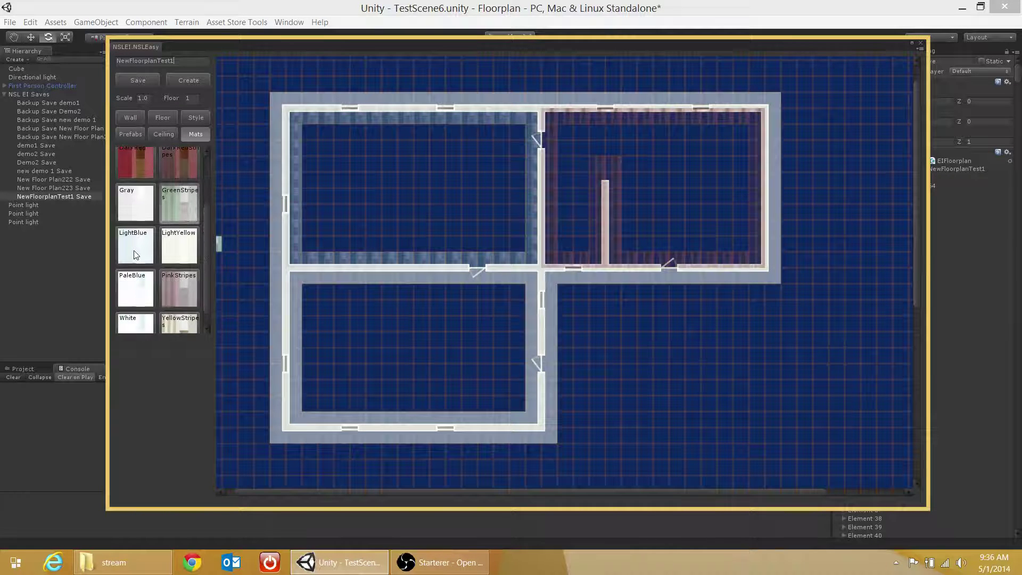
drag(136, 254, 530, 420)
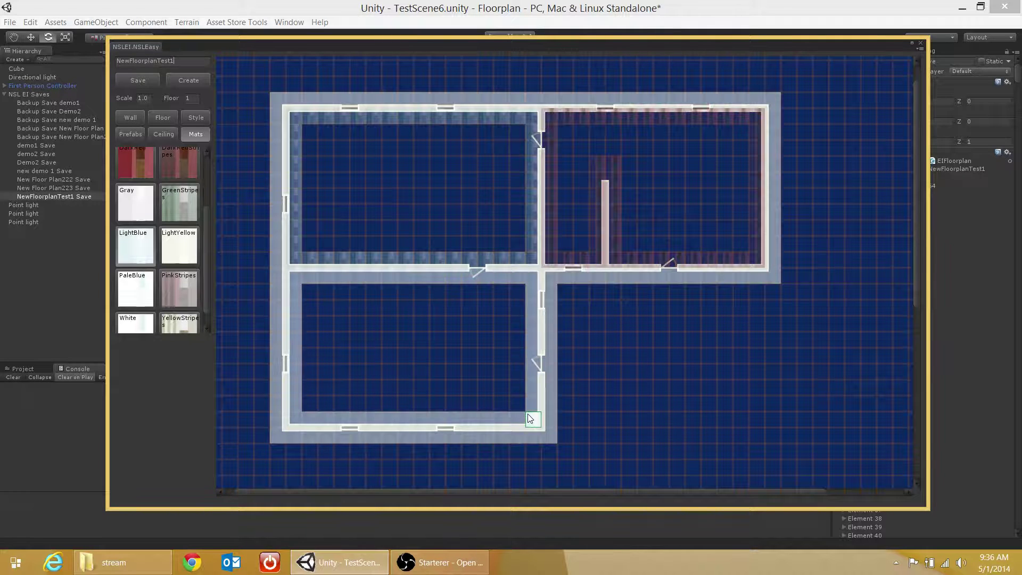
Overwrite the NewFloorplanTest1 save and move the NSLEasy editor down to reveal the Scene view
click(142, 80)
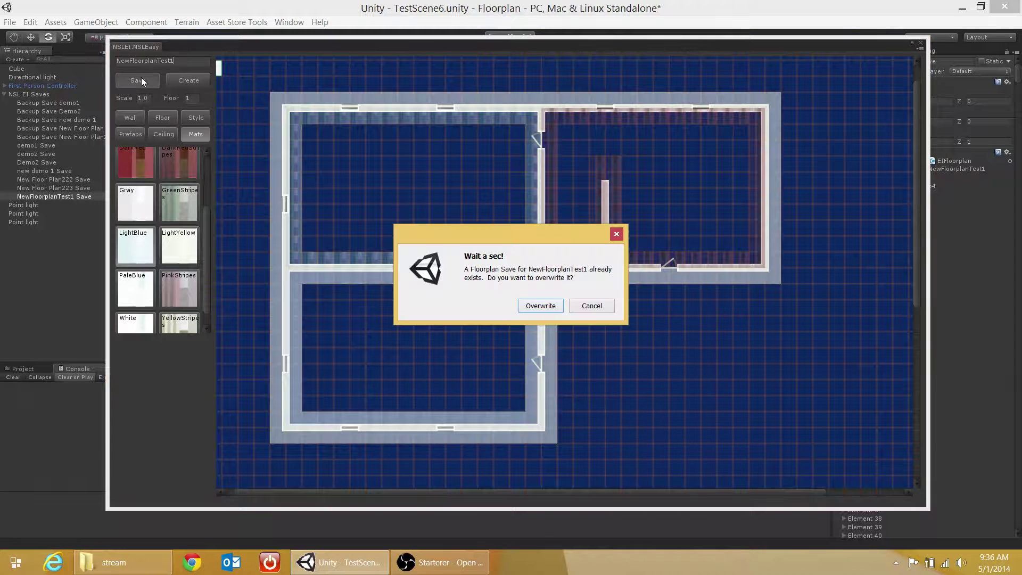
click(539, 309)
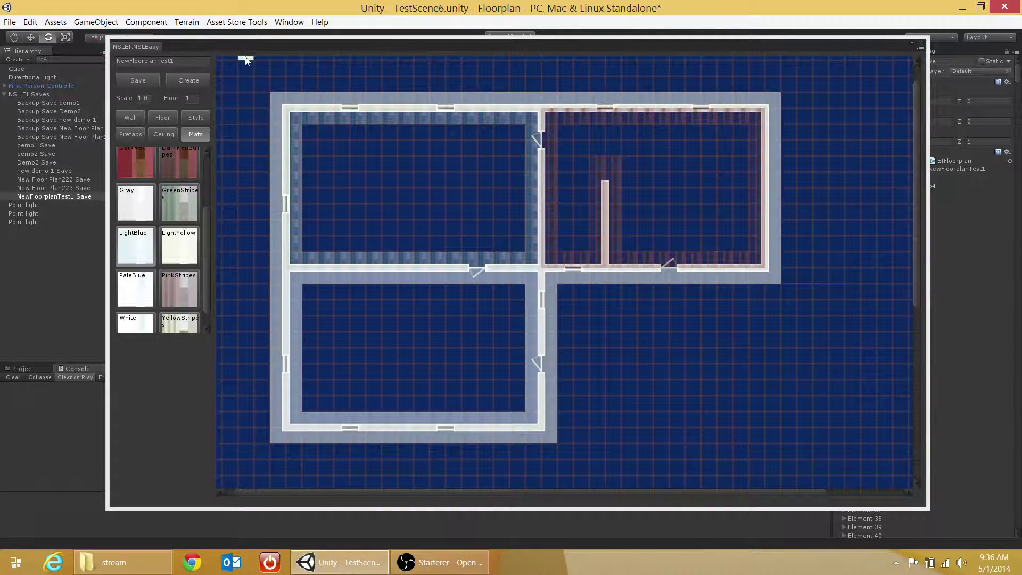
drag(249, 45, 244, 189)
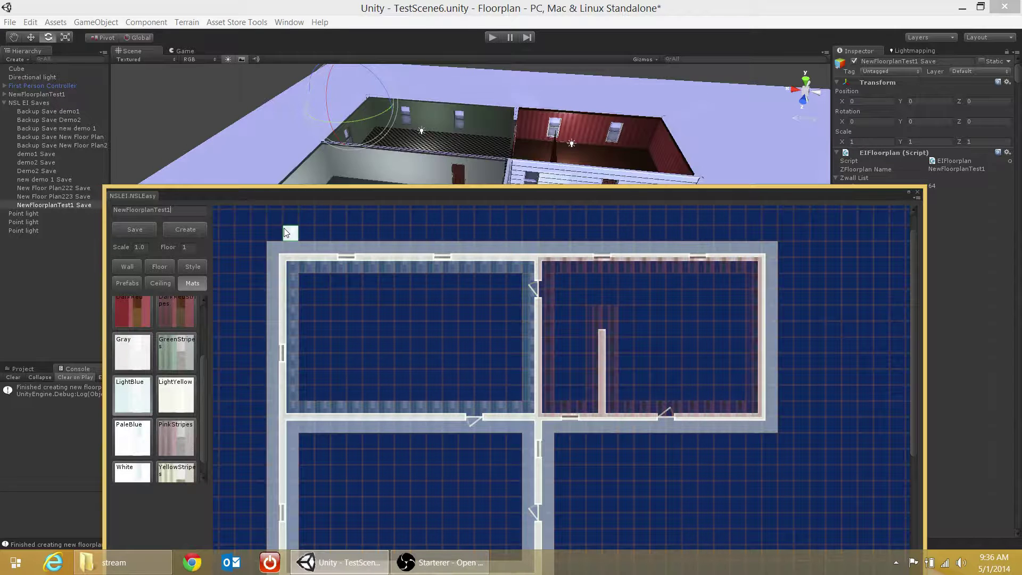
Close the floor plan editor, enter Play mode, and walk up to the building's front wall
click(917, 193)
alt+drag(562, 197, 539, 197)
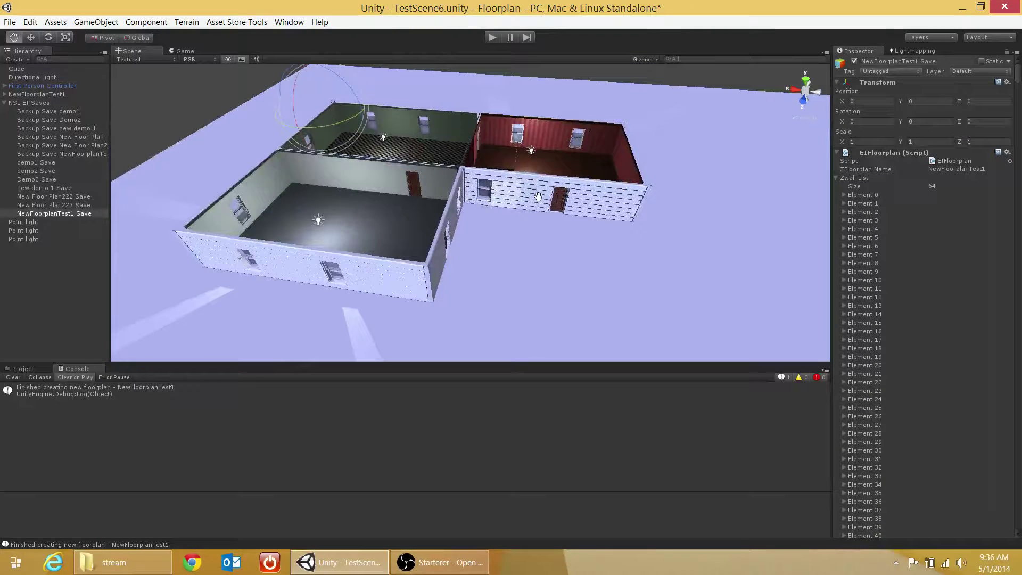
click(494, 37)
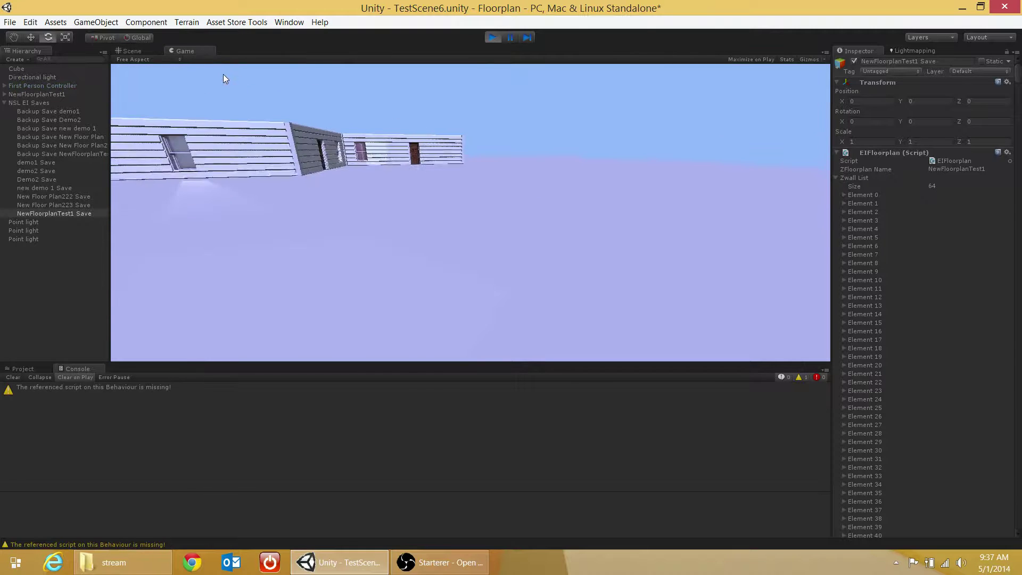
key(w)
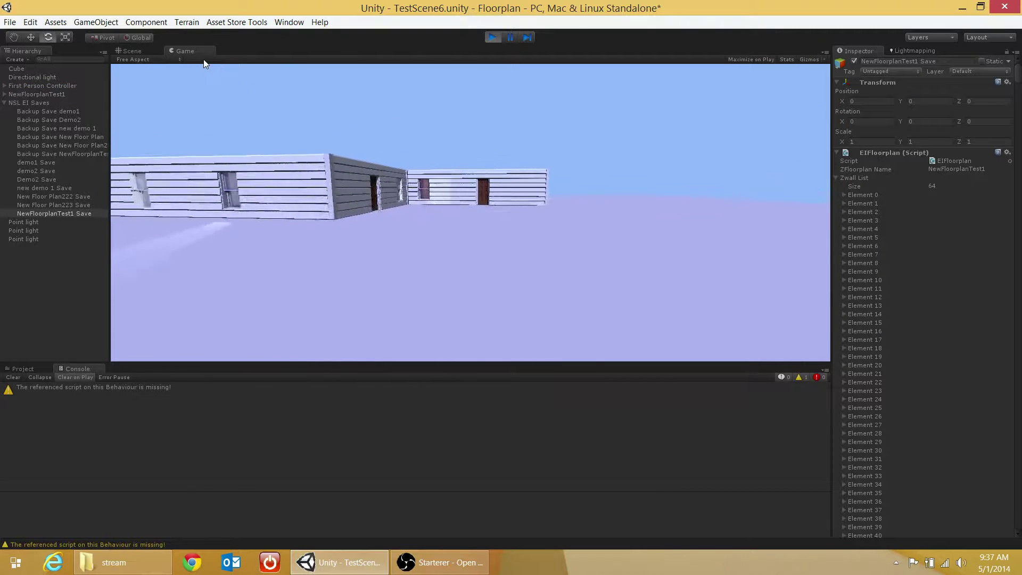
key(w)
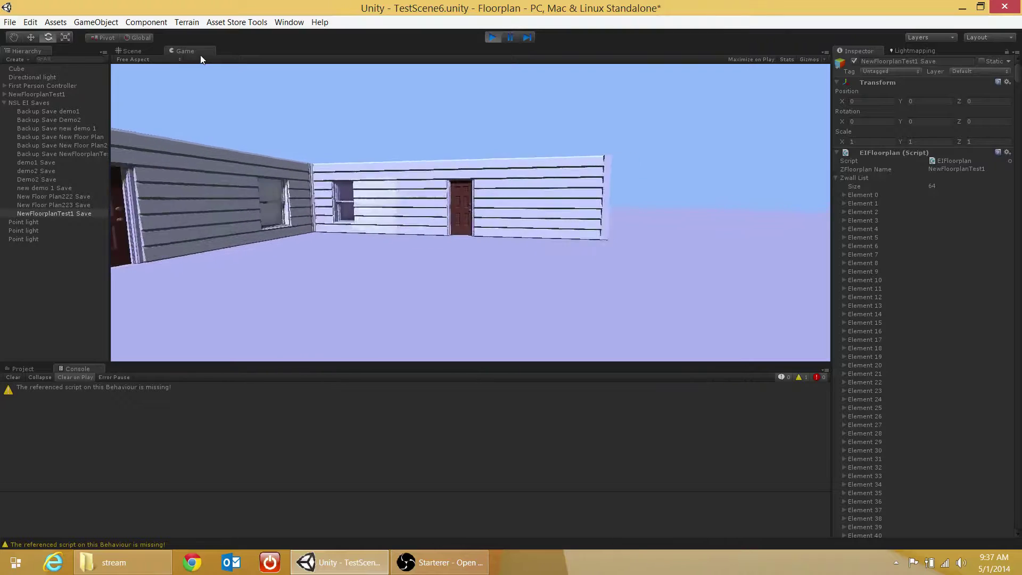
Walk through the red wood-floored room, the green checkered room and the grey room
key(w)
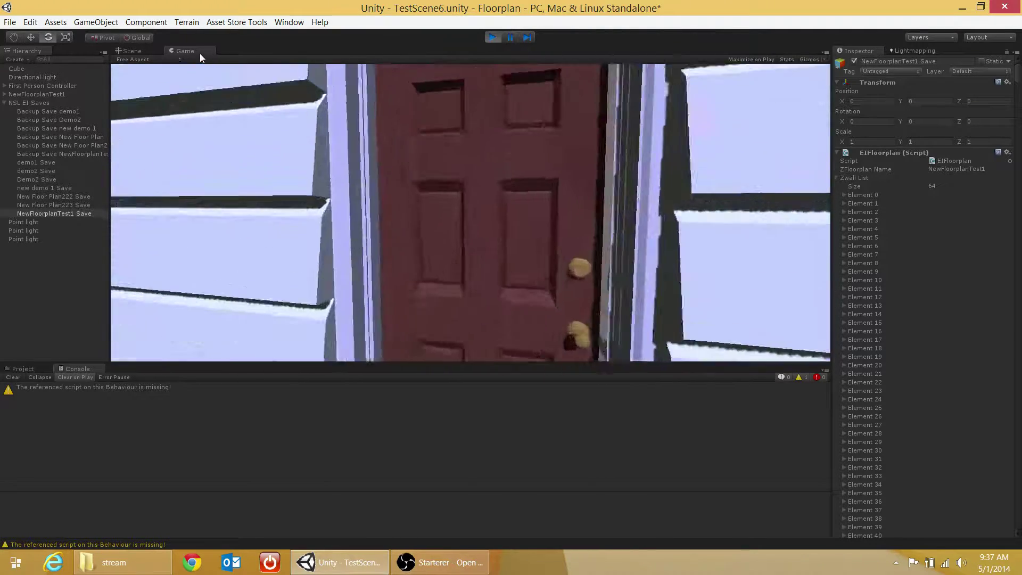
key(w)
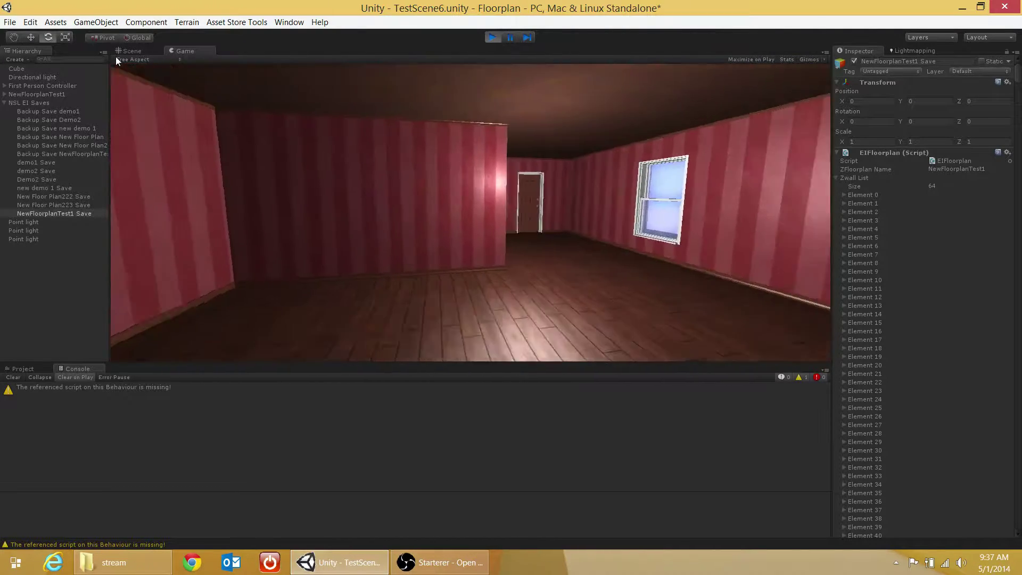
key(w)
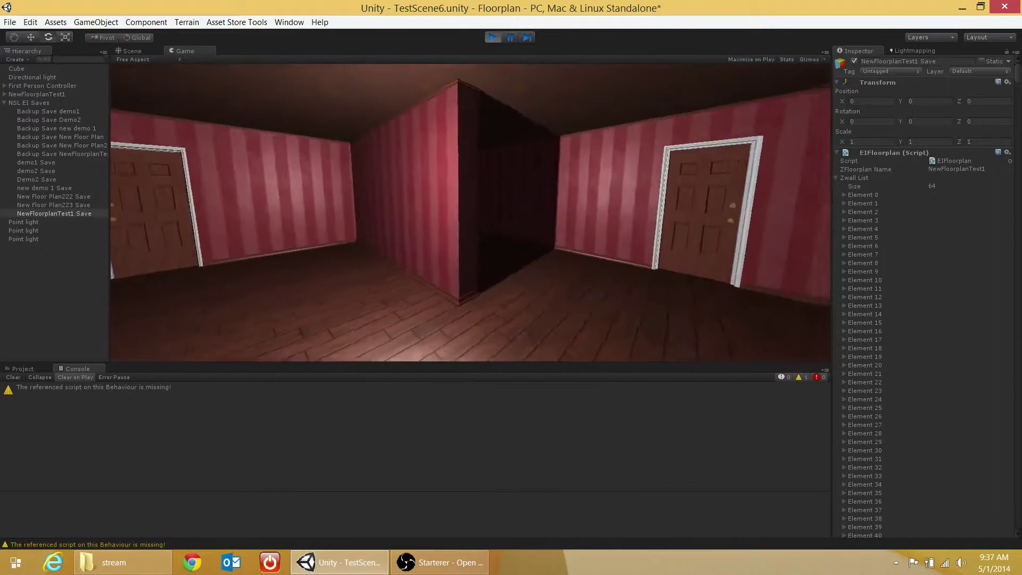
key(w)
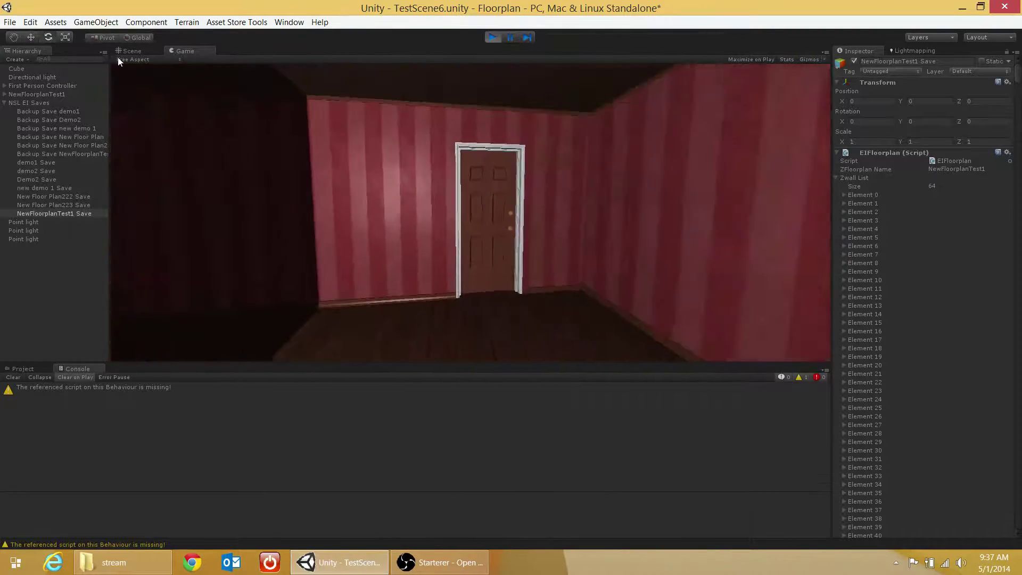
key(w)
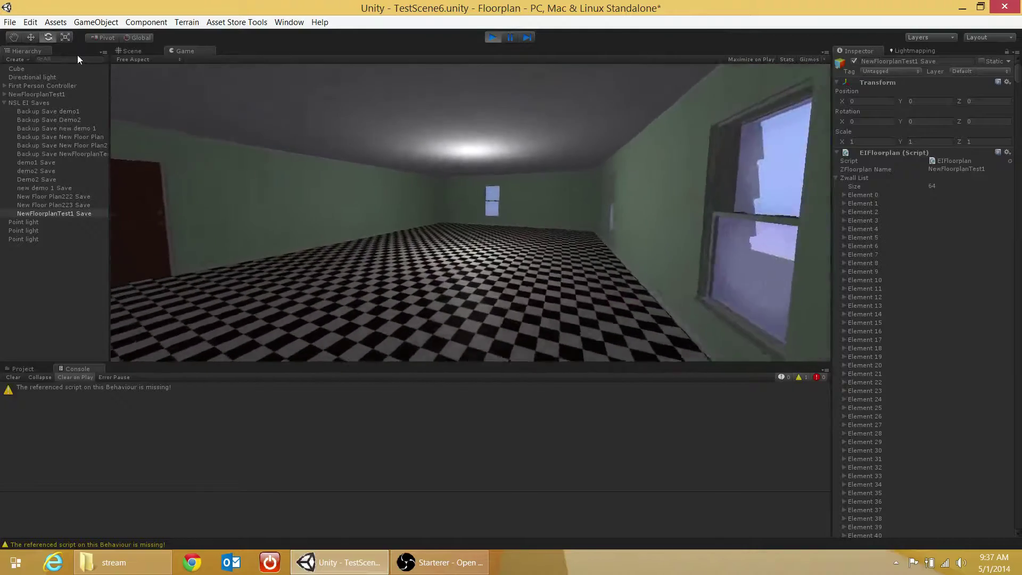
key(w)
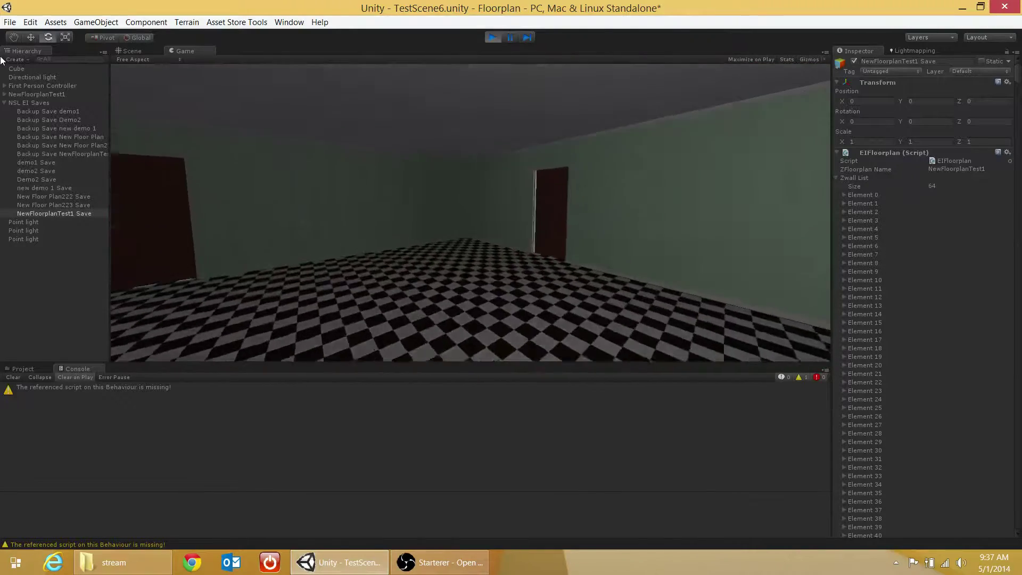
key(w)
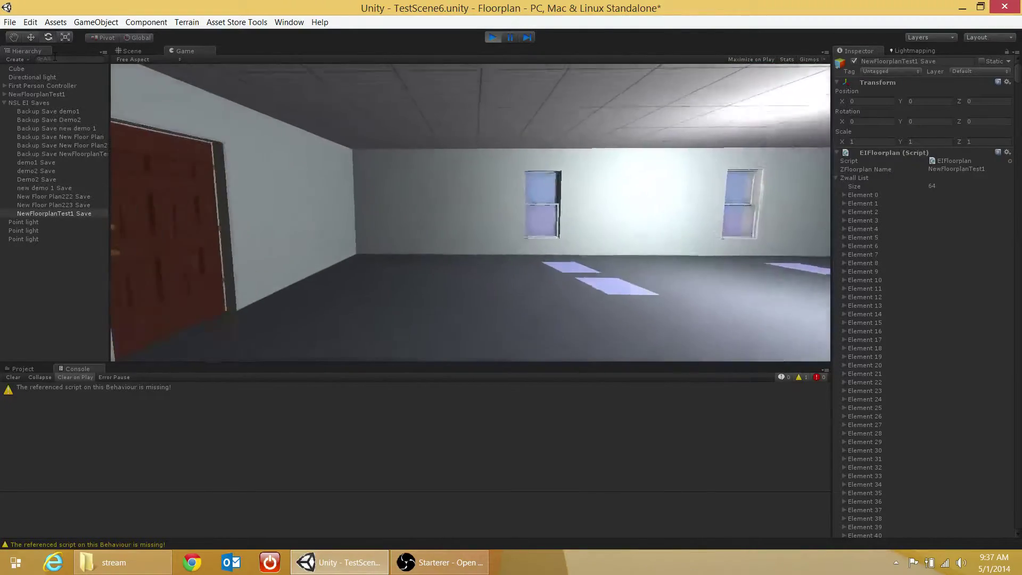
key(w)
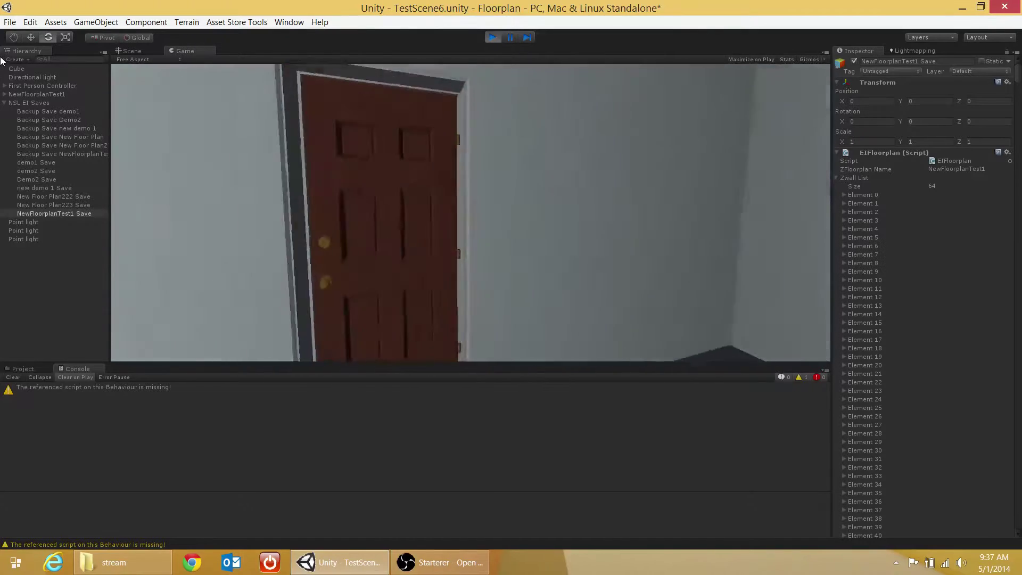
key(w)
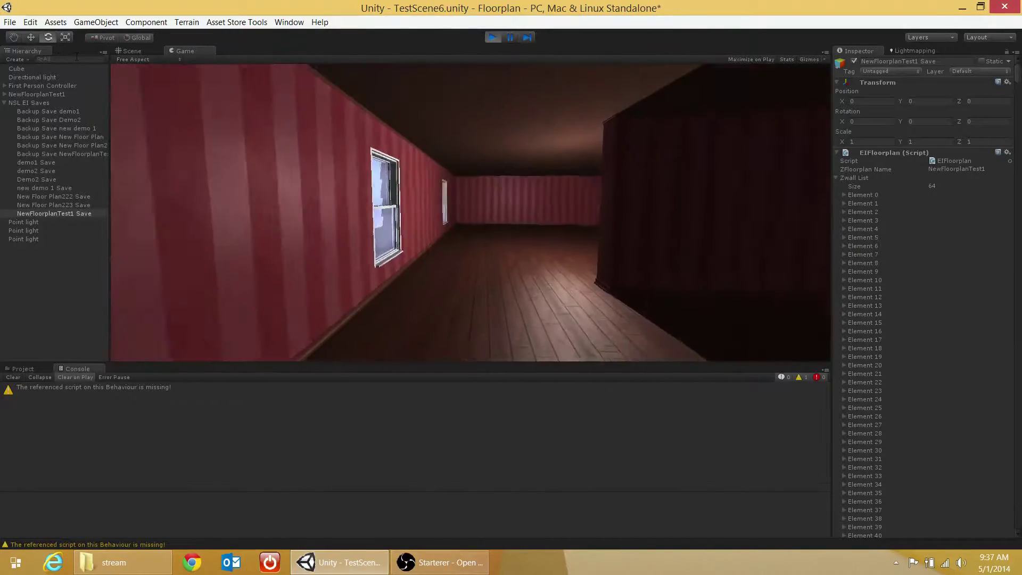
key(w)
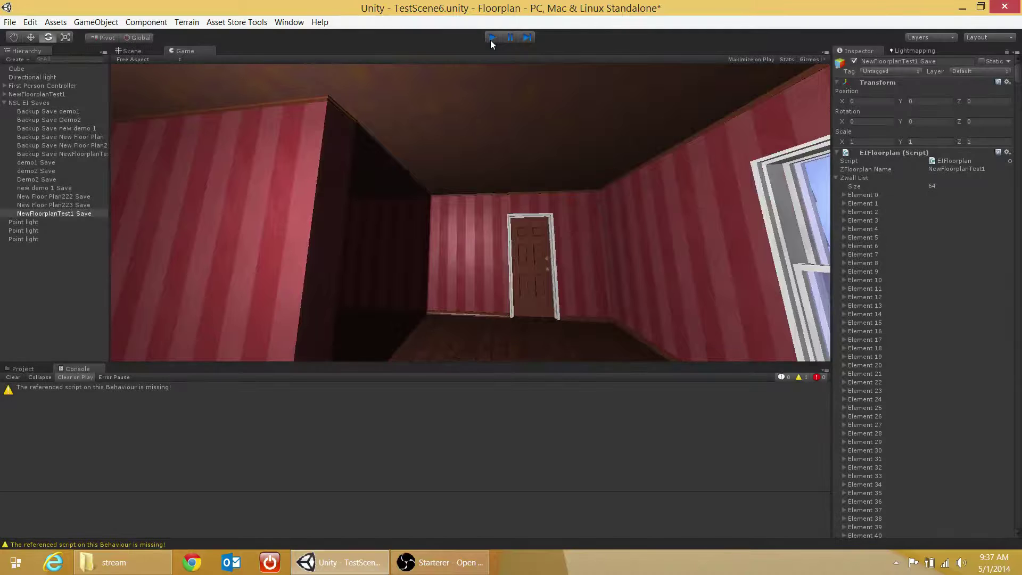
Stop Play mode and expand NewFloorplanTest1 and its Walls group in the Hierarchy
click(491, 37)
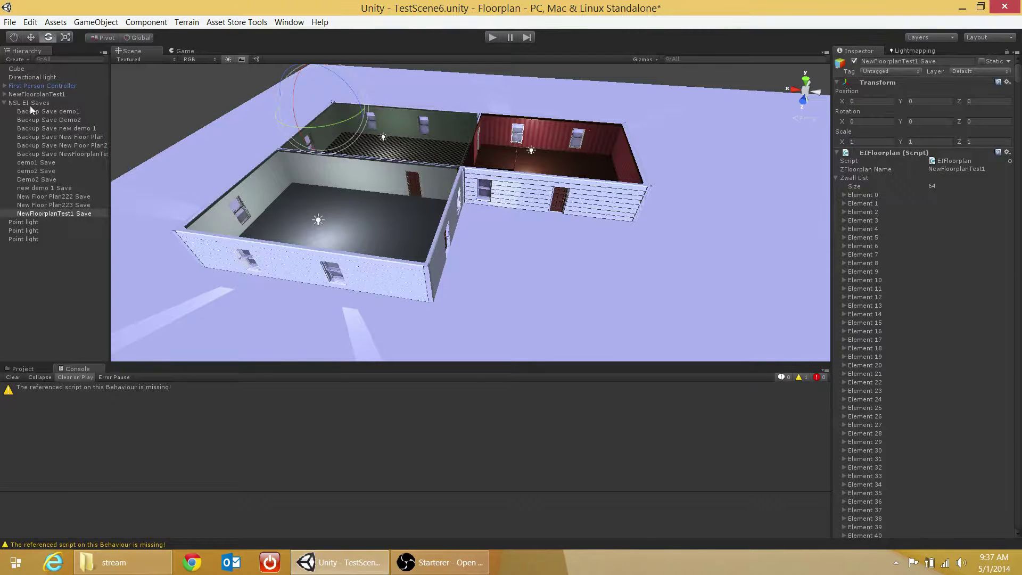
click(4, 94)
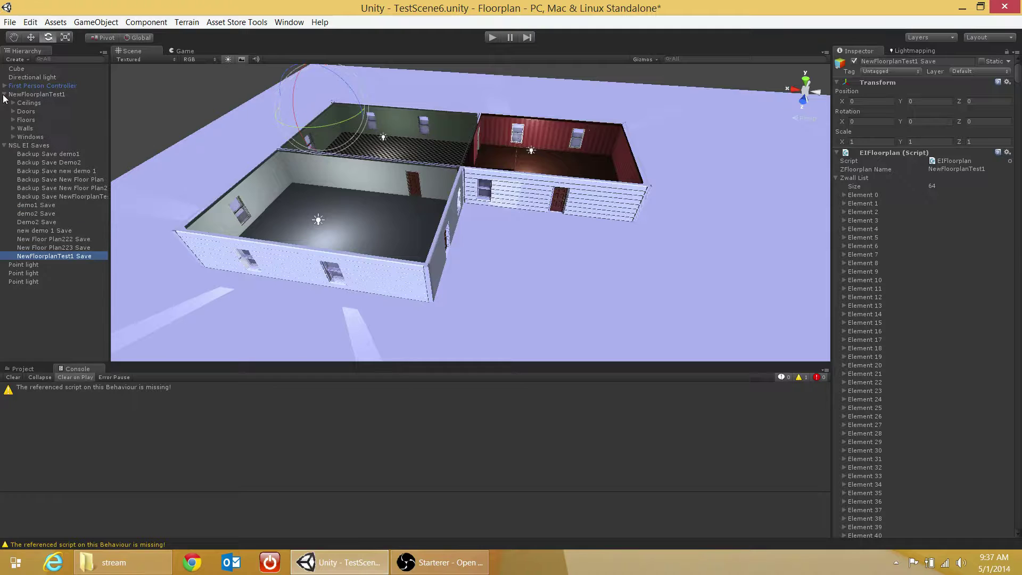
click(53, 95)
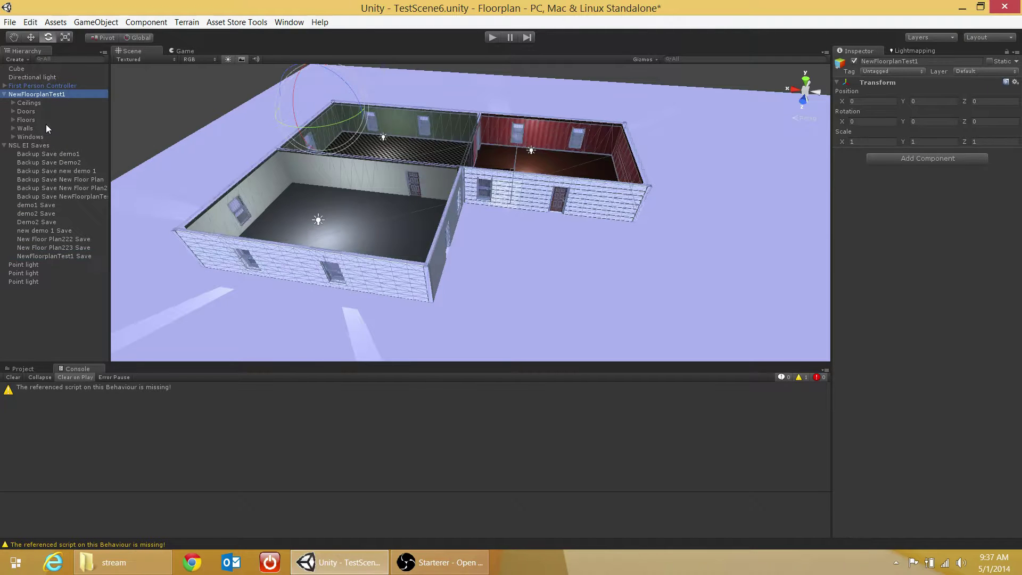
click(13, 130)
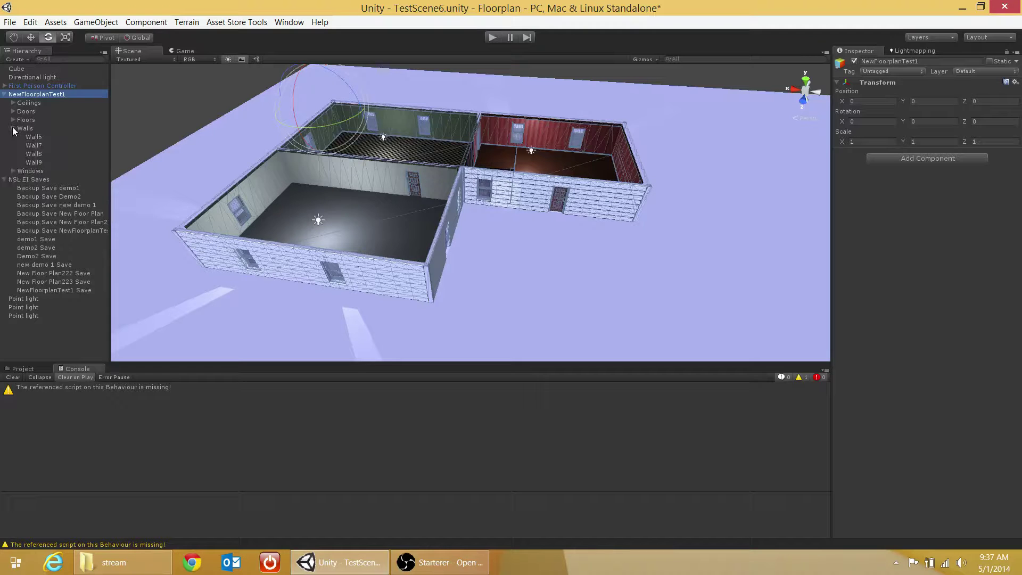
Inspect the walls' materials, confirming Wall8 uses LightBlue and Wall9 uses LightYellow
click(308, 177)
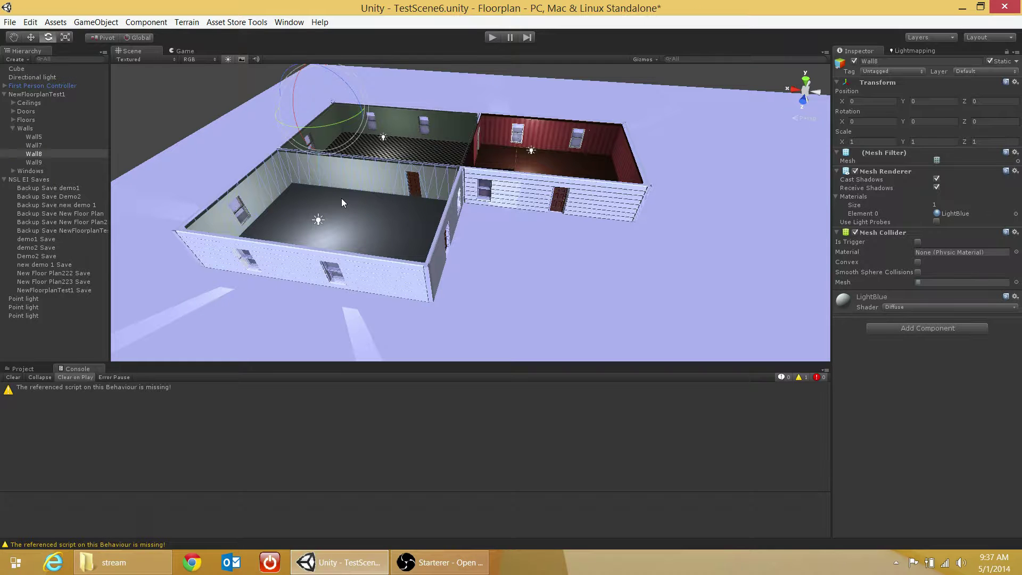
scroll(341, 200, down, 5)
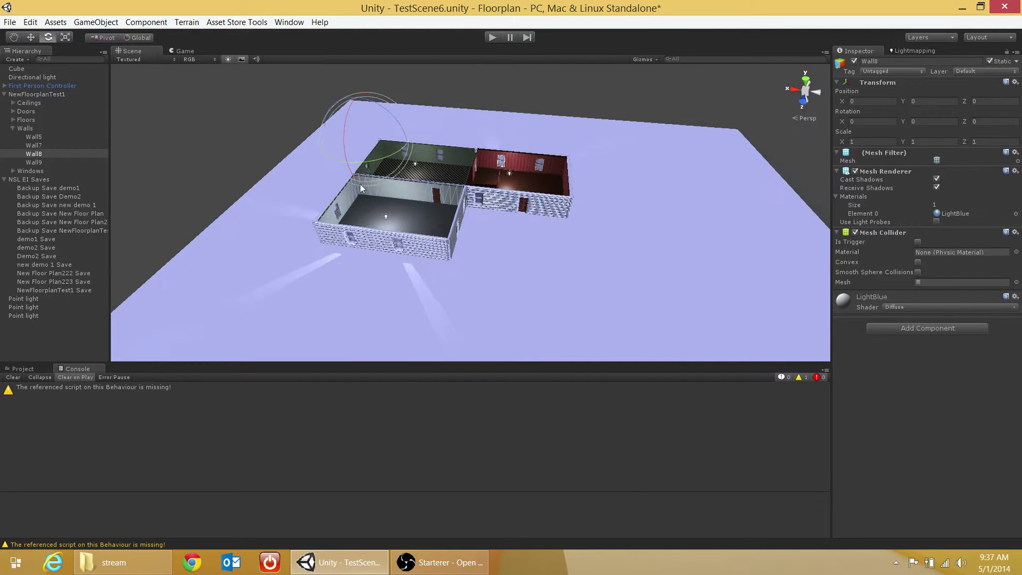
scroll(381, 183, up, 3)
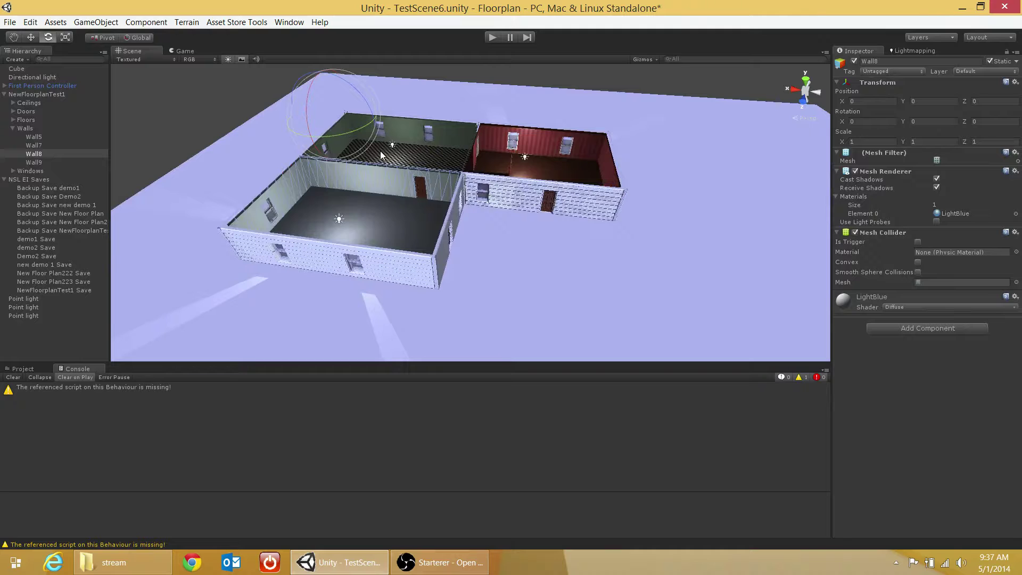
click(407, 140)
click(523, 201)
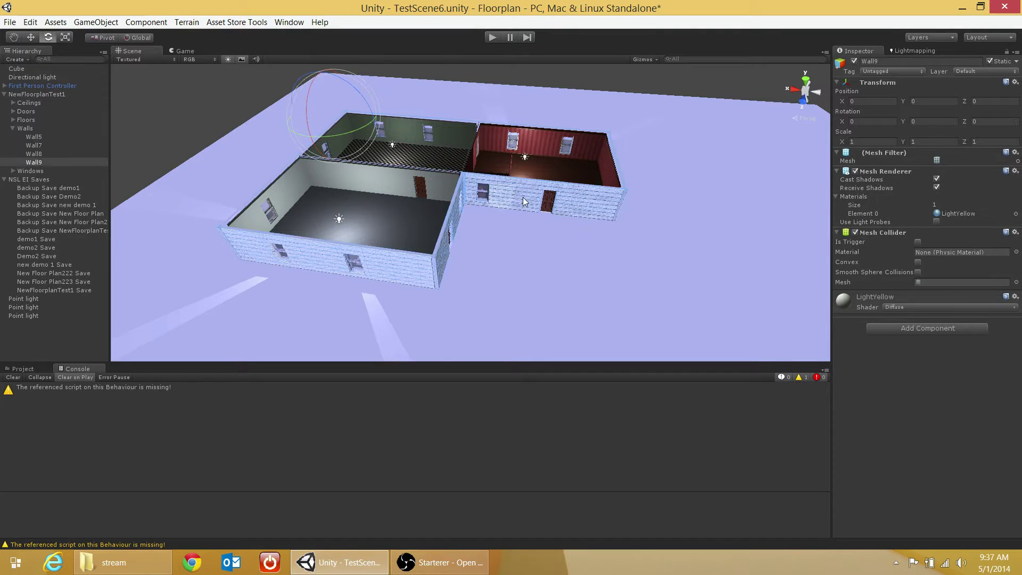